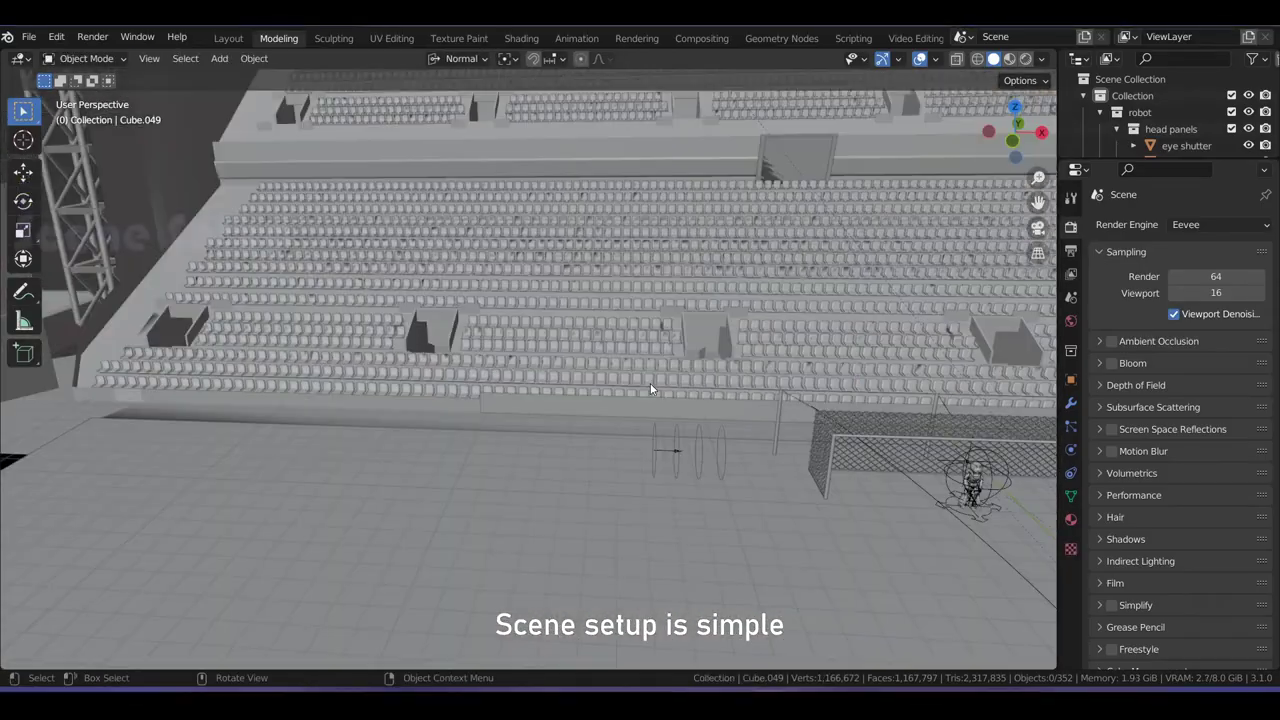
After surveying the stadium, add a 2 m mesh plane at the goal in top view.
middle_drag(649, 381, 720, 408)
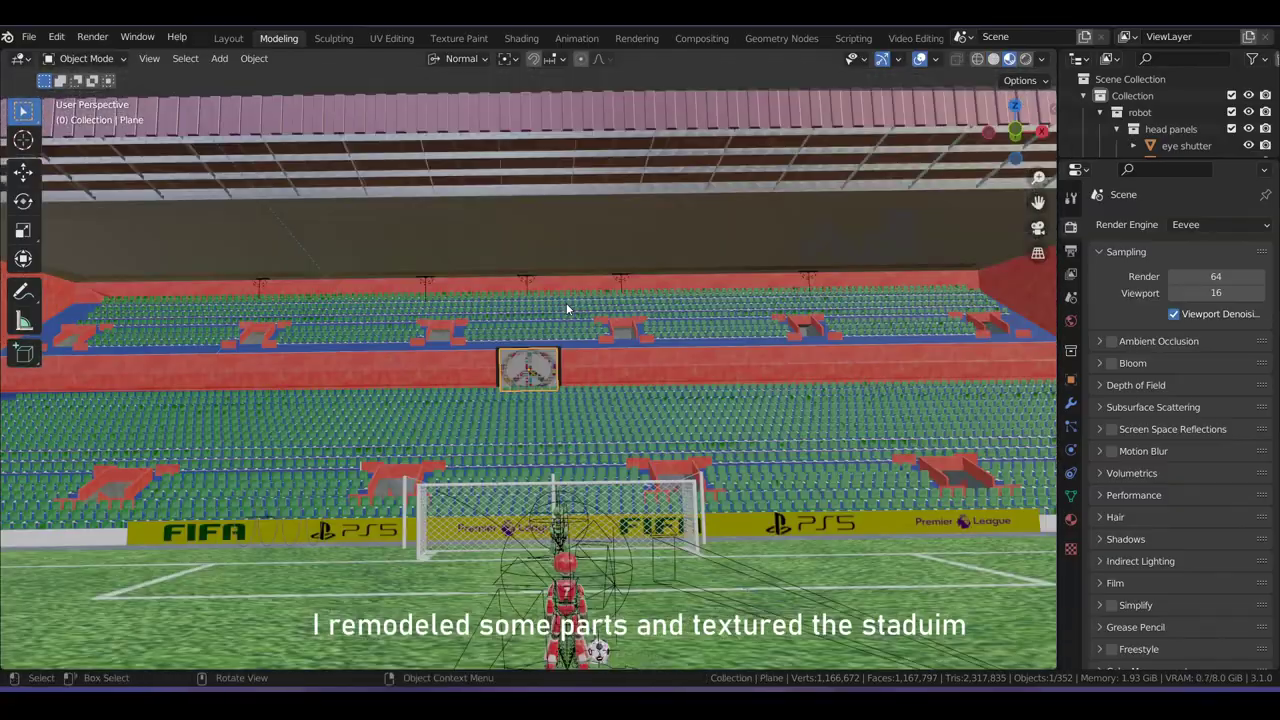
middle_drag(566, 303, 731, 237)
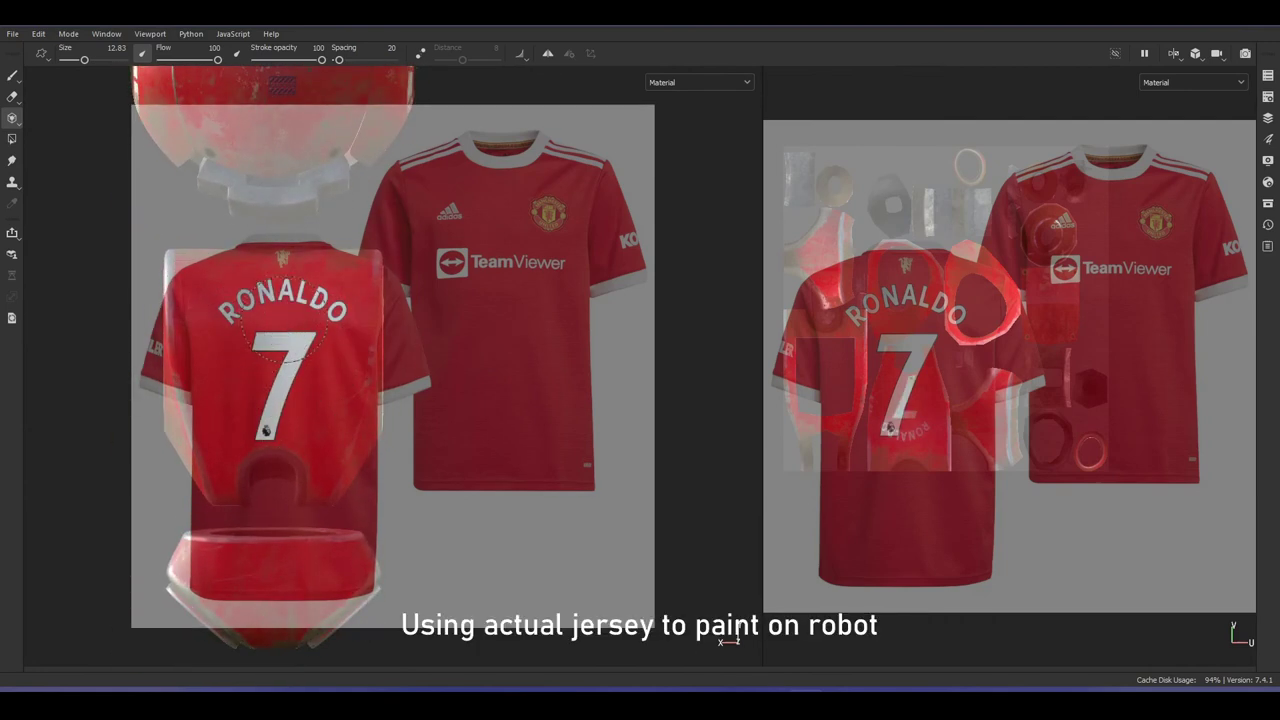
scroll(290, 340, up, 2)
key([)
key([)
key([)
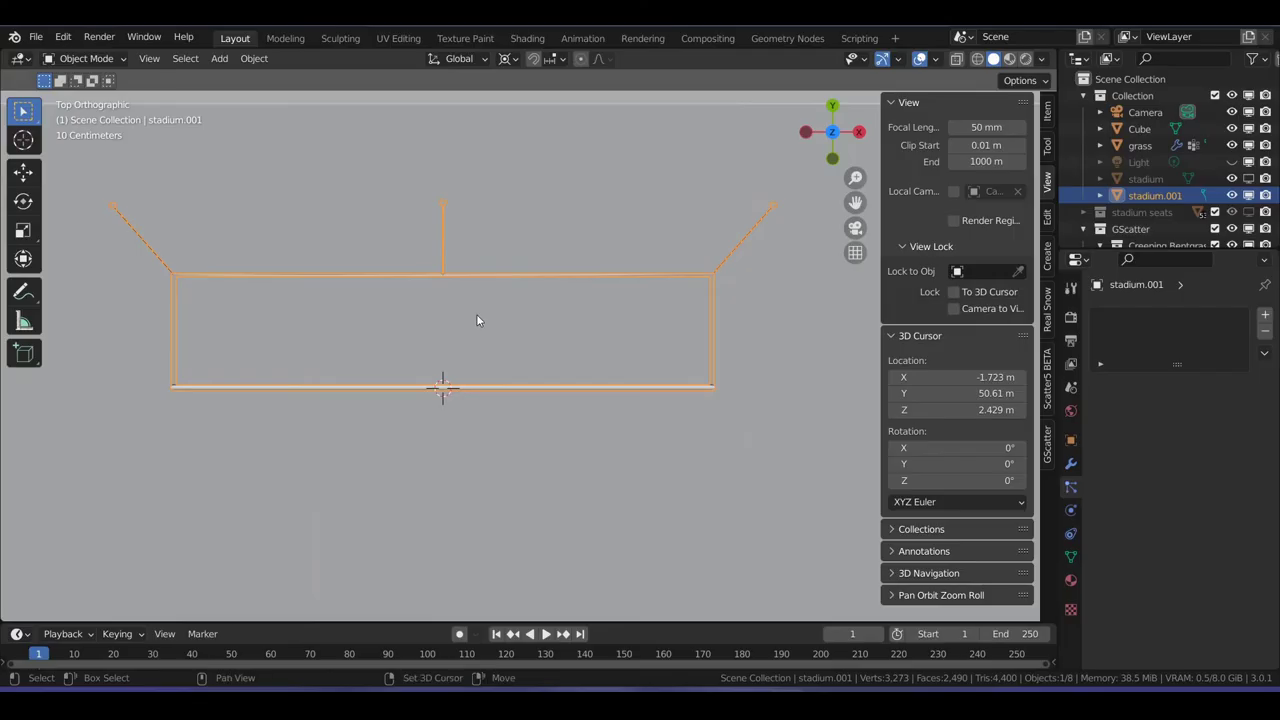
key(shift+a)
click(596, 347)
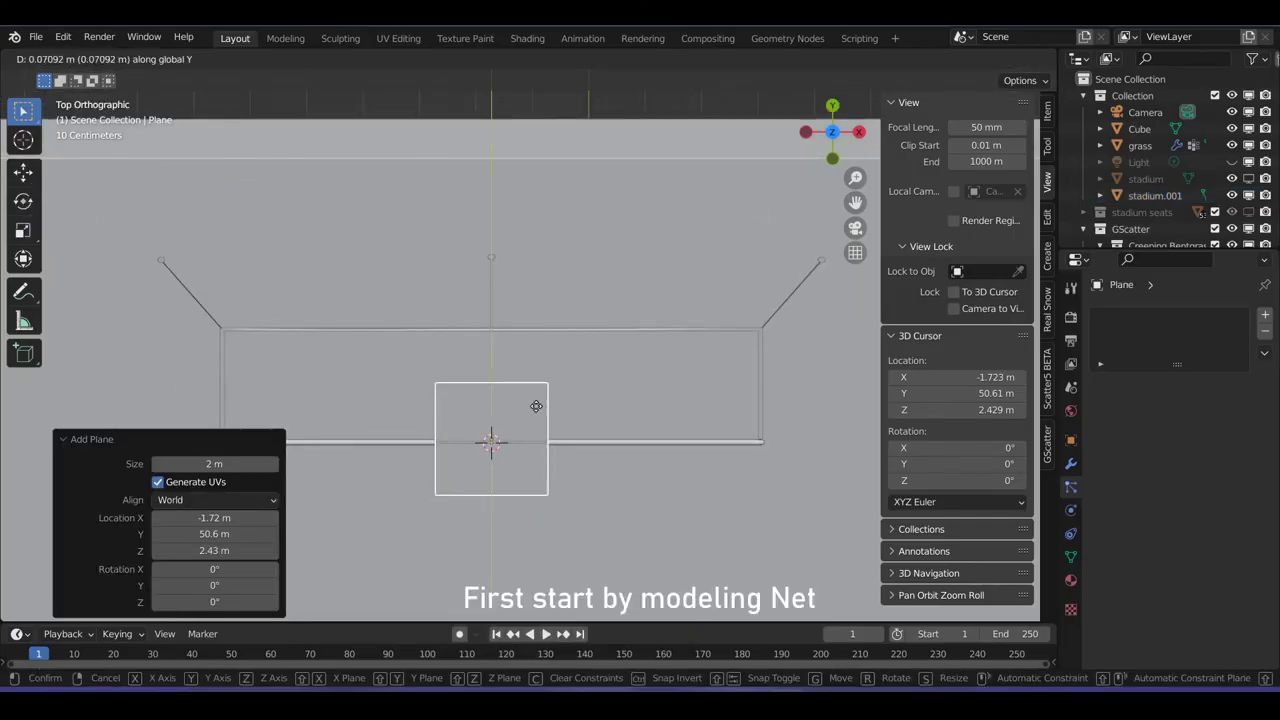
Widen the plane along X across the goal and extrude its edges into an open box.
click(537, 357)
key(Tab)
key(s)
key(x)
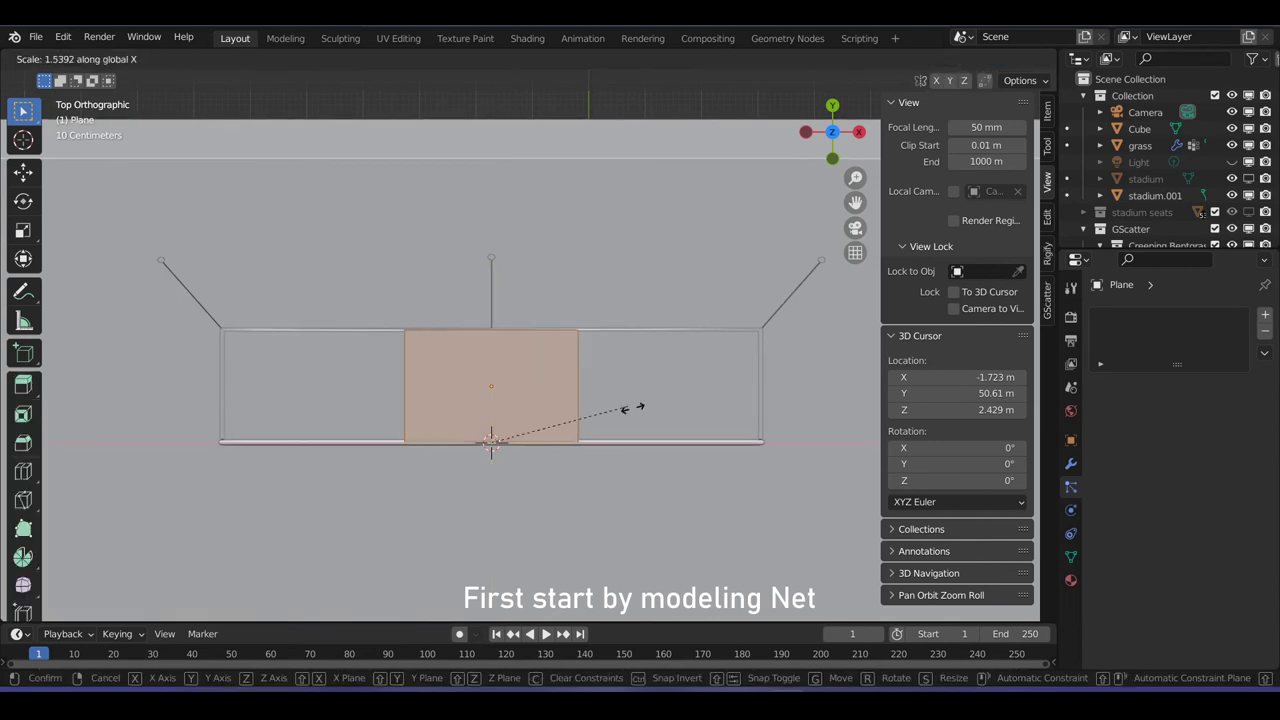
click(491, 442)
mouse_move(491, 442)
middle_down()
mouse_move(601, 253)
mouse_move(534, 307)
middle_up()
key(2)
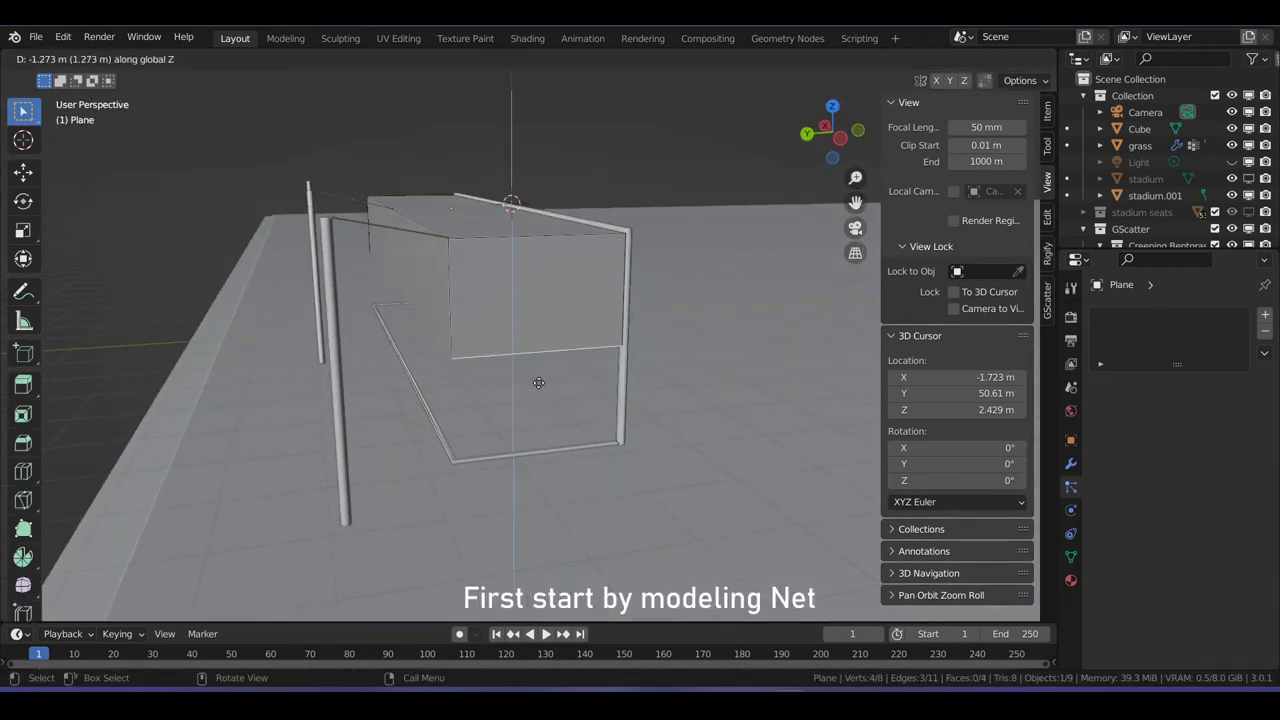
click(540, 449)
mouse_move(540, 449)
middle_down()
mouse_move(614, 348)
mouse_move(440, 442)
mouse_move(461, 191)
middle_up()
Subdivide the whole net box with 7 cuts into a dense square grid.
key(a)
right_click(461, 191)
click(461, 191)
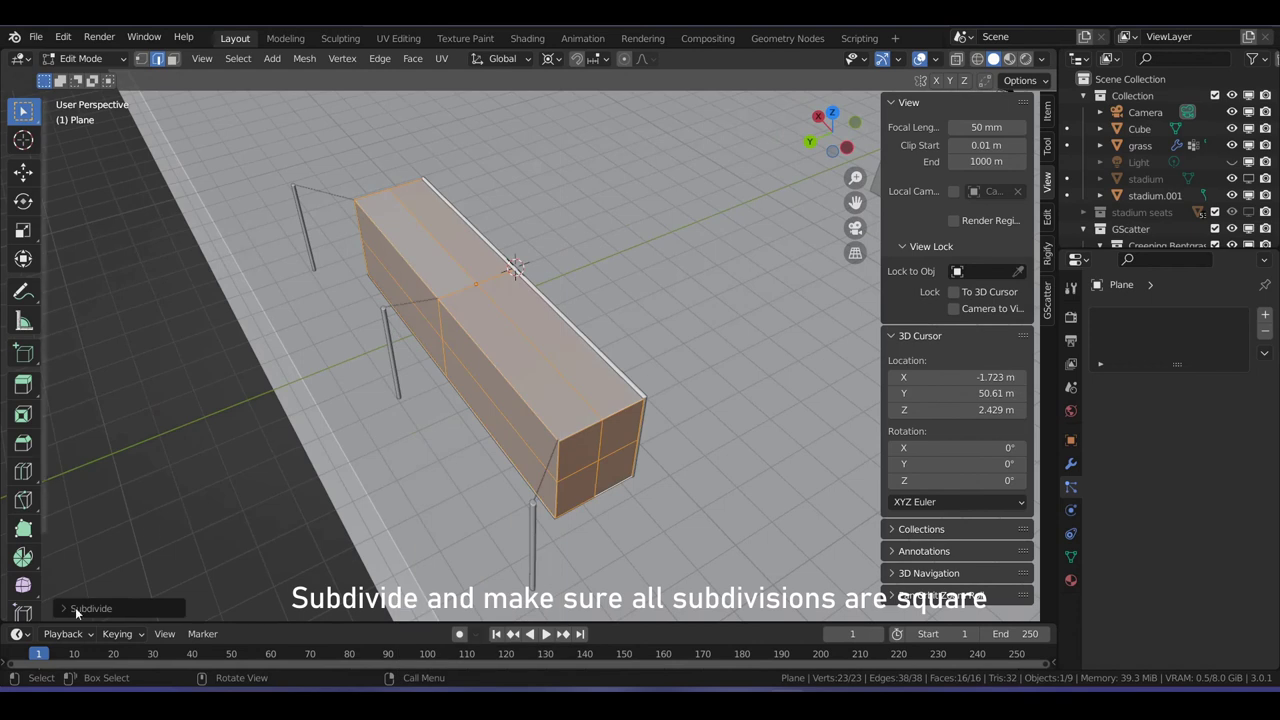
click(75, 607)
click(273, 494)
click(273, 494)
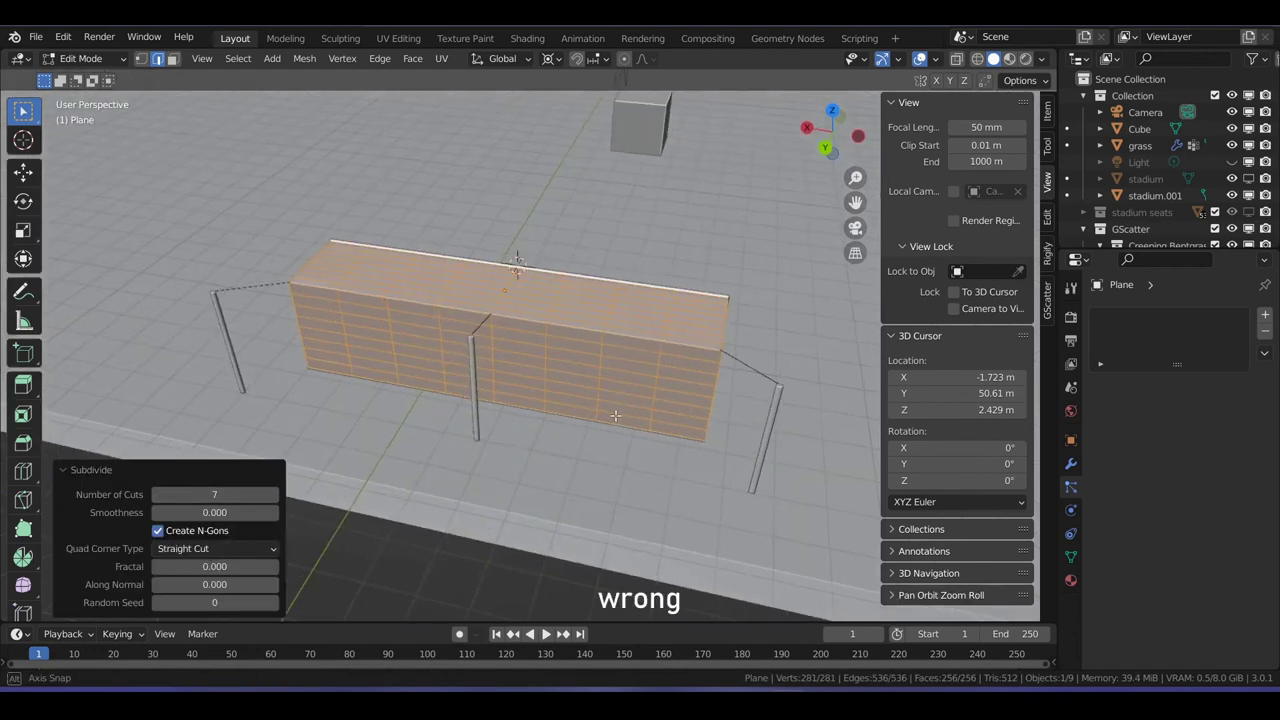
mouse_move(290, 450)
middle_down()
mouse_move(315, 355)
mouse_move(512, 405)
middle_up()
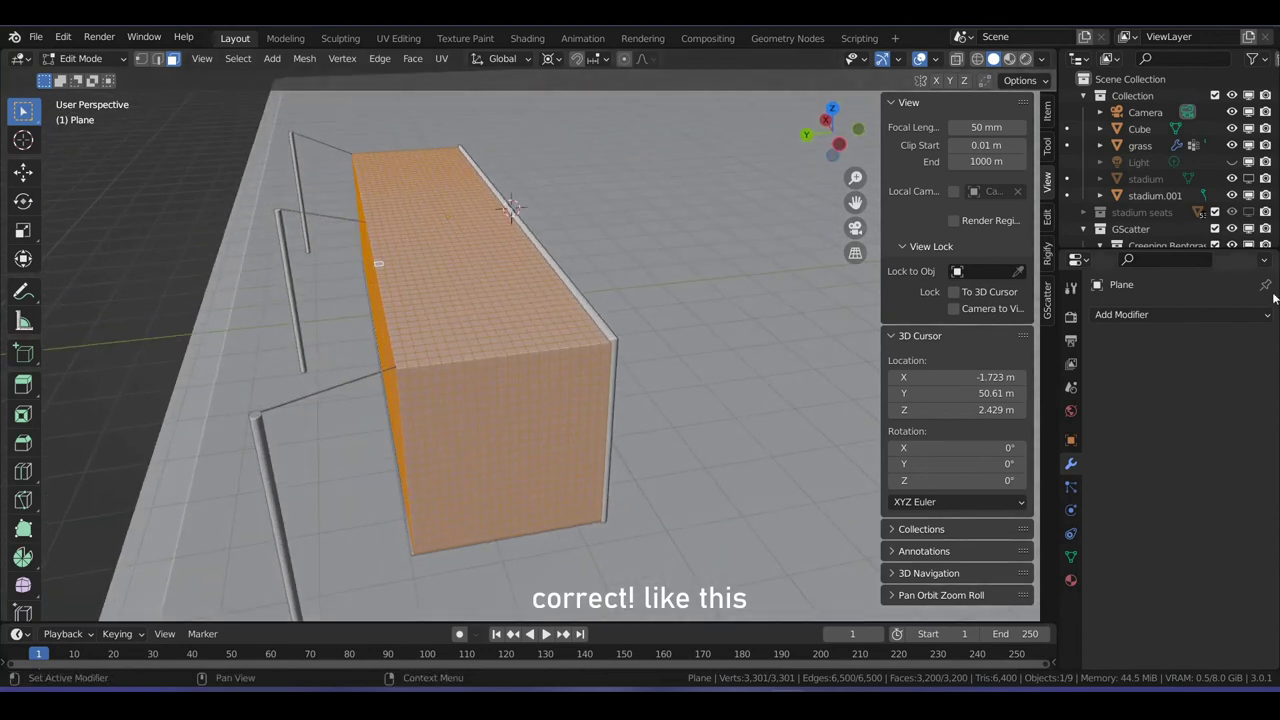
Add a Decimate modifier set to Un-Subdivide with 1 iteration, shown in wireframe.
click(1218, 316)
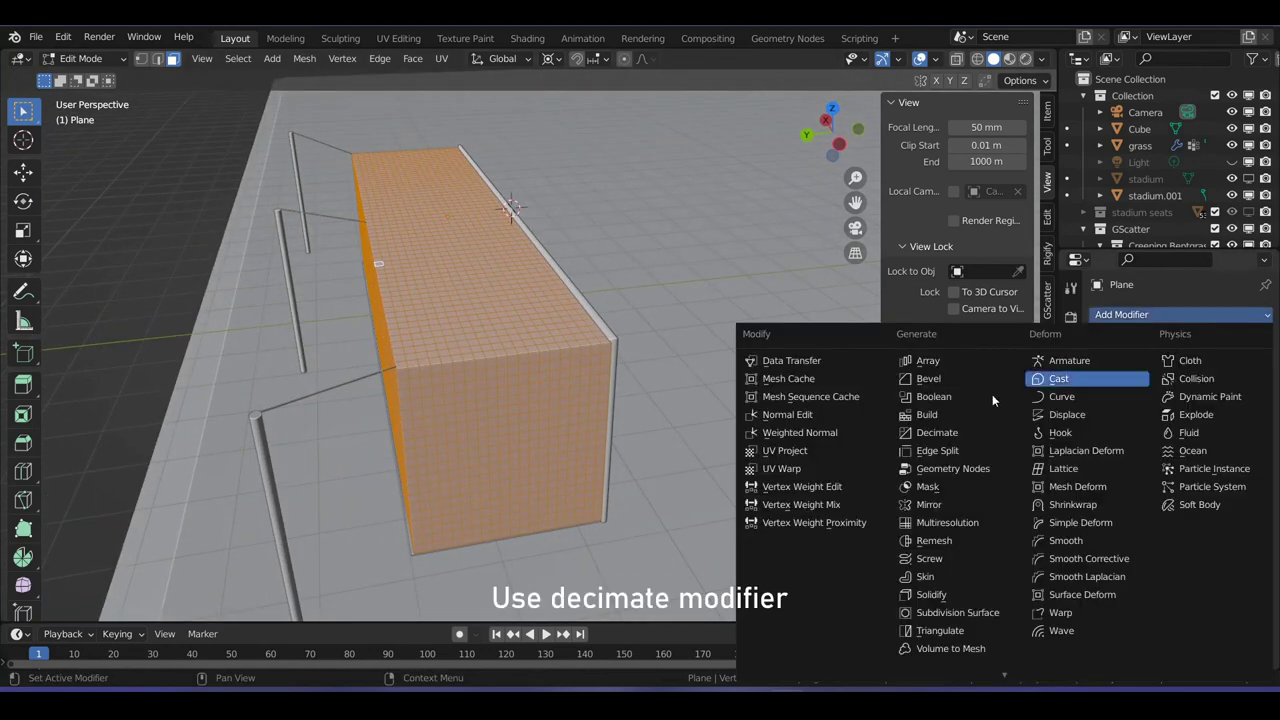
click(943, 438)
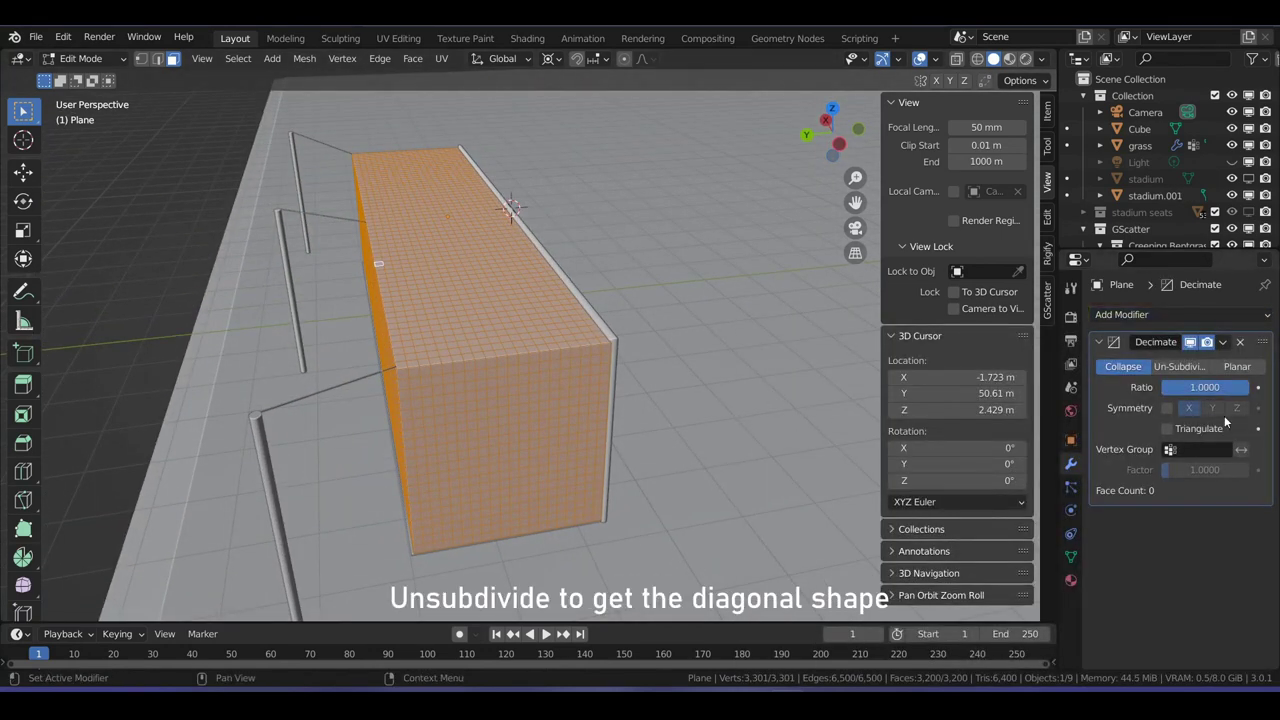
click(1186, 367)
key(Tab)
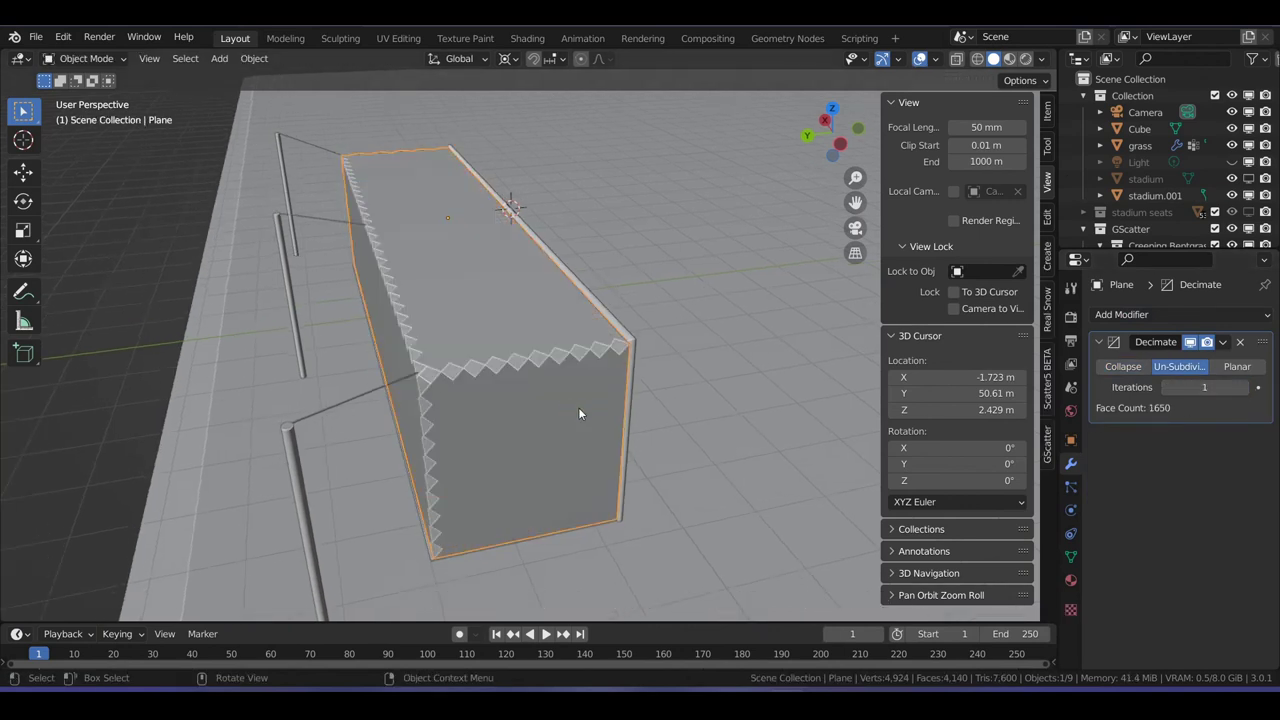
click(977, 58)
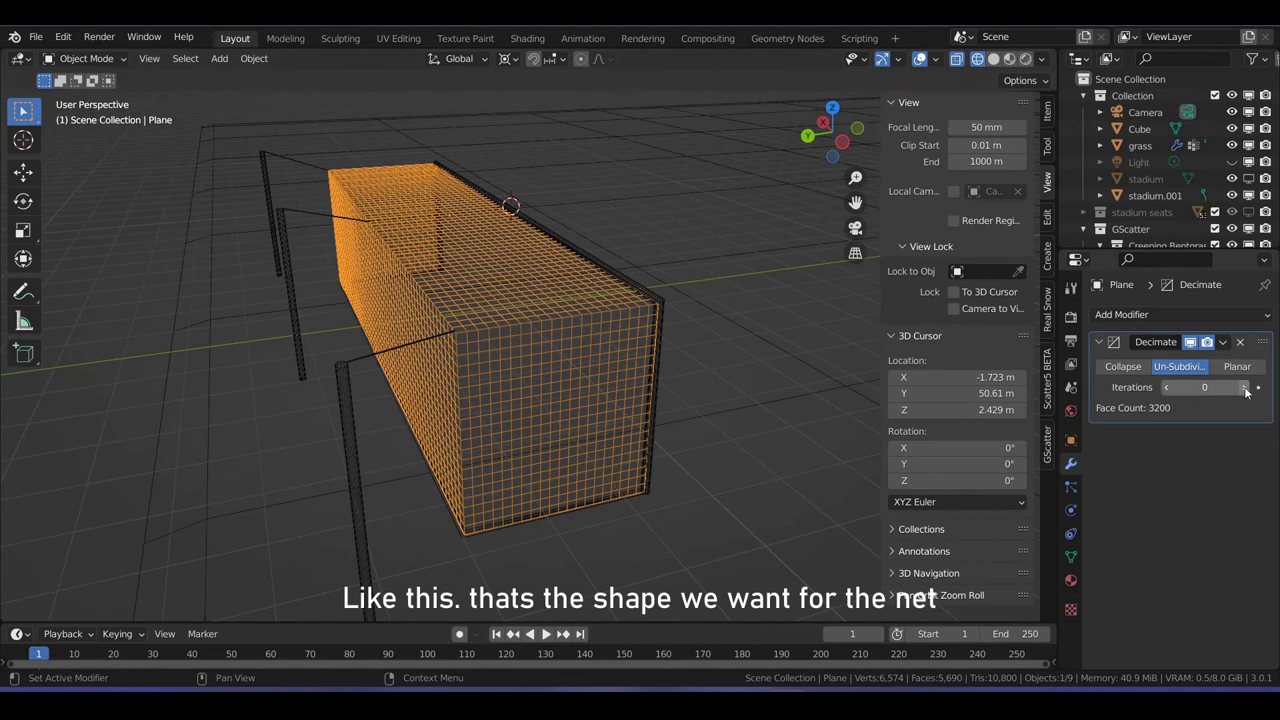
click(1246, 389)
mouse_move(663, 341)
middle_down()
mouse_move(312, 350)
mouse_move(466, 306)
mouse_move(634, 337)
mouse_move(329, 343)
mouse_move(464, 330)
middle_up()
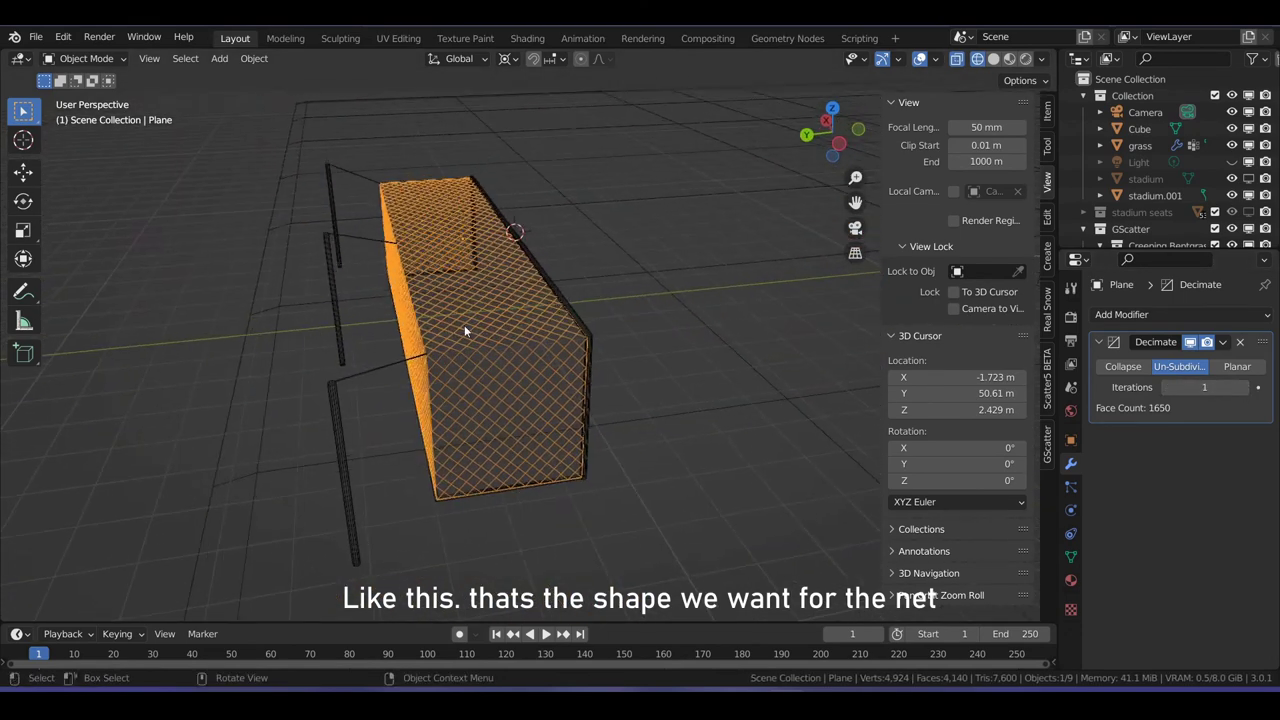
scroll(464, 325, up, 3)
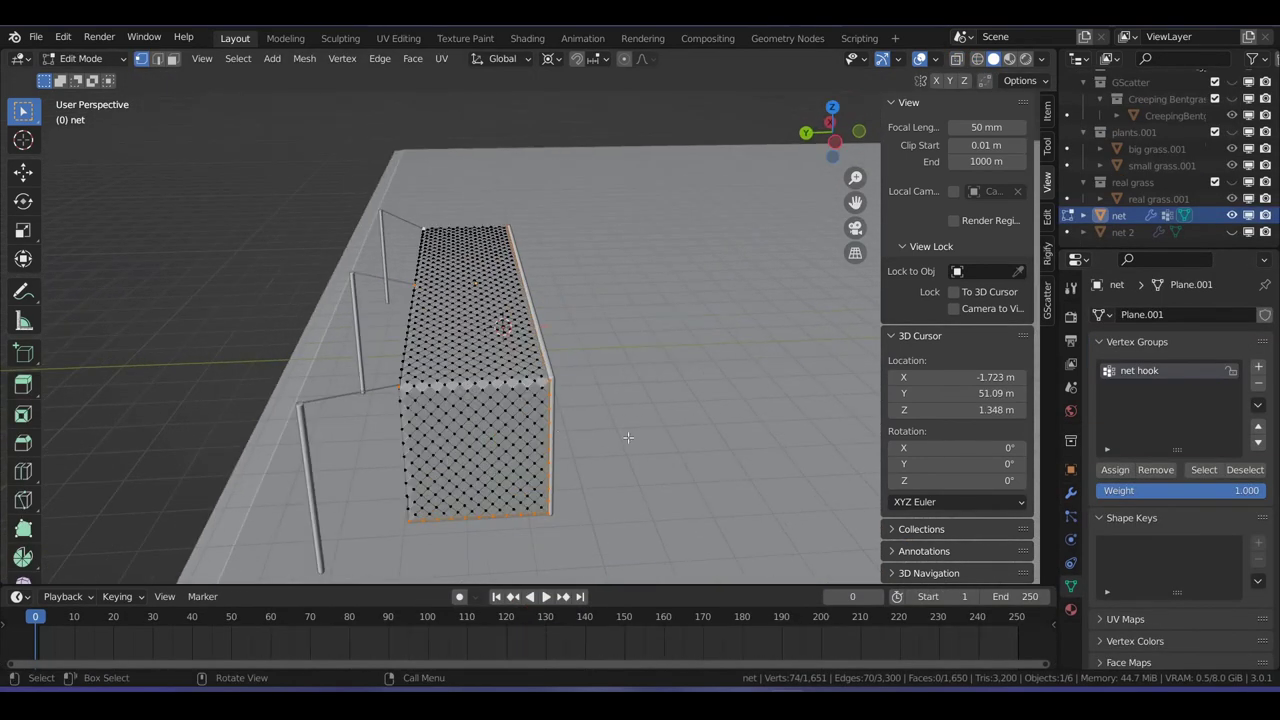
Return to Object Mode with the net hook vertices assigned and review the net's modifier stack.
key(Tab)
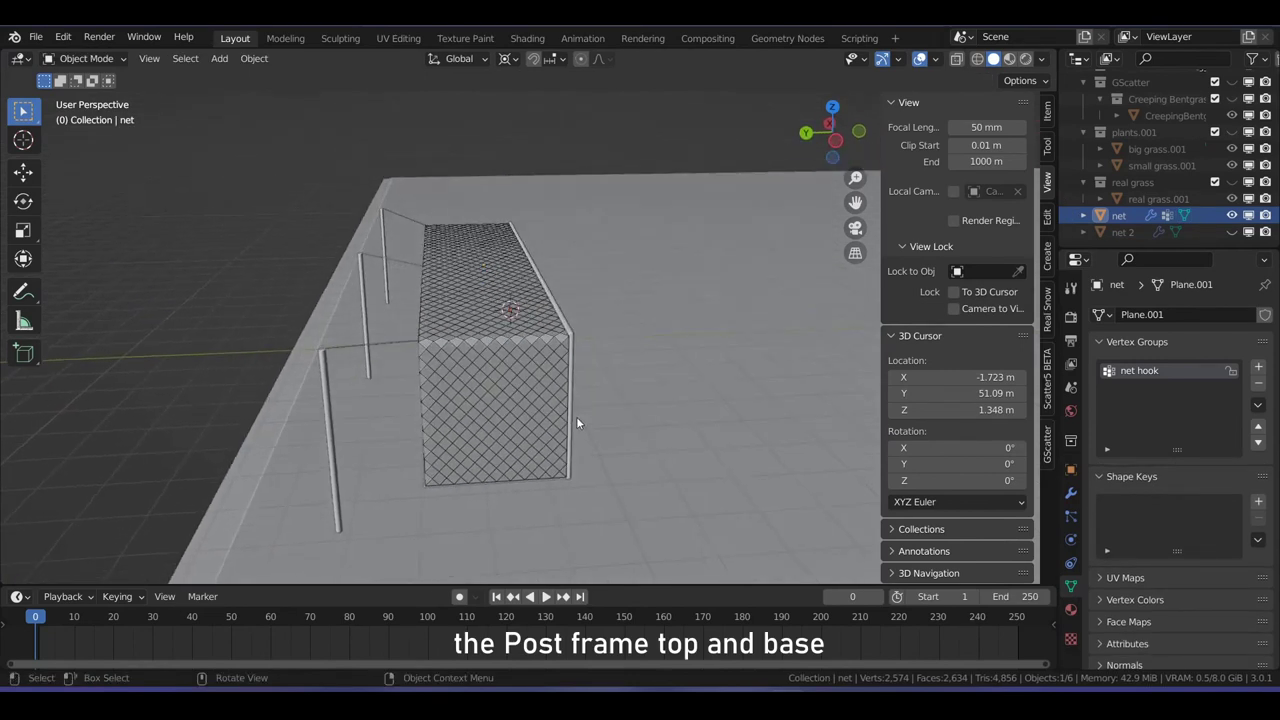
scroll(577, 423, up, 2)
click(1070, 494)
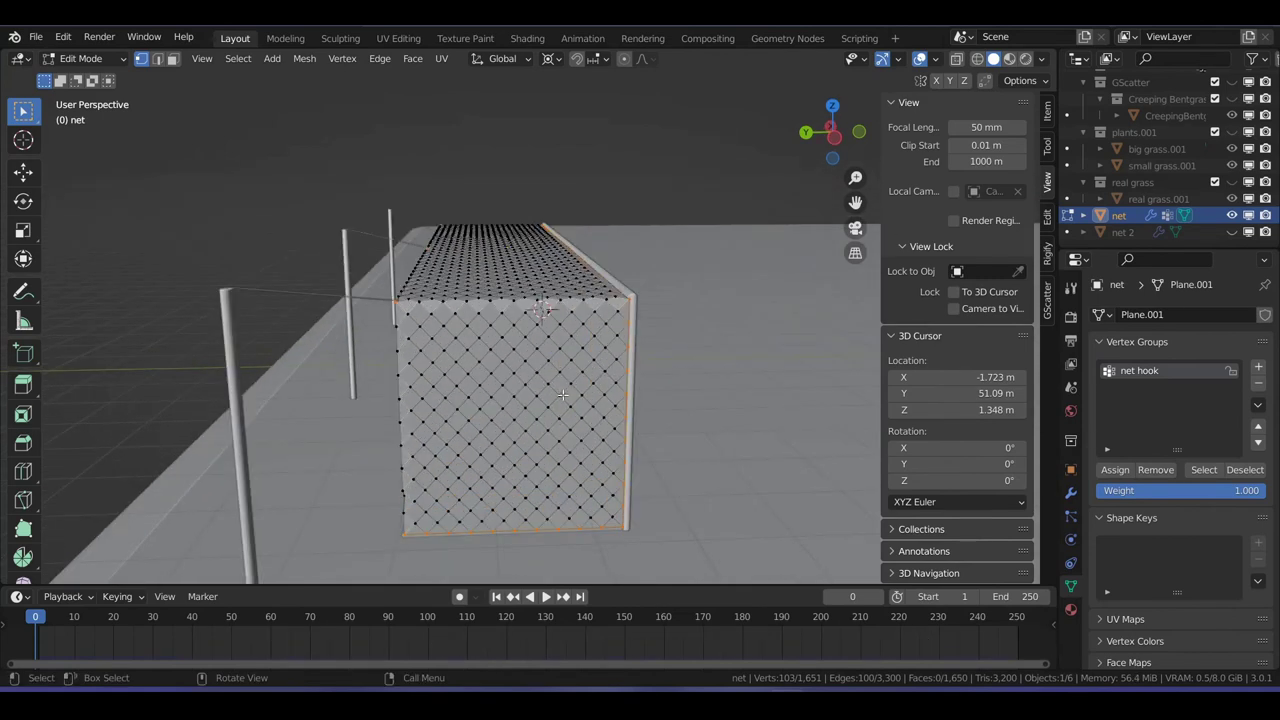
middle_drag(578, 411, 590, 411)
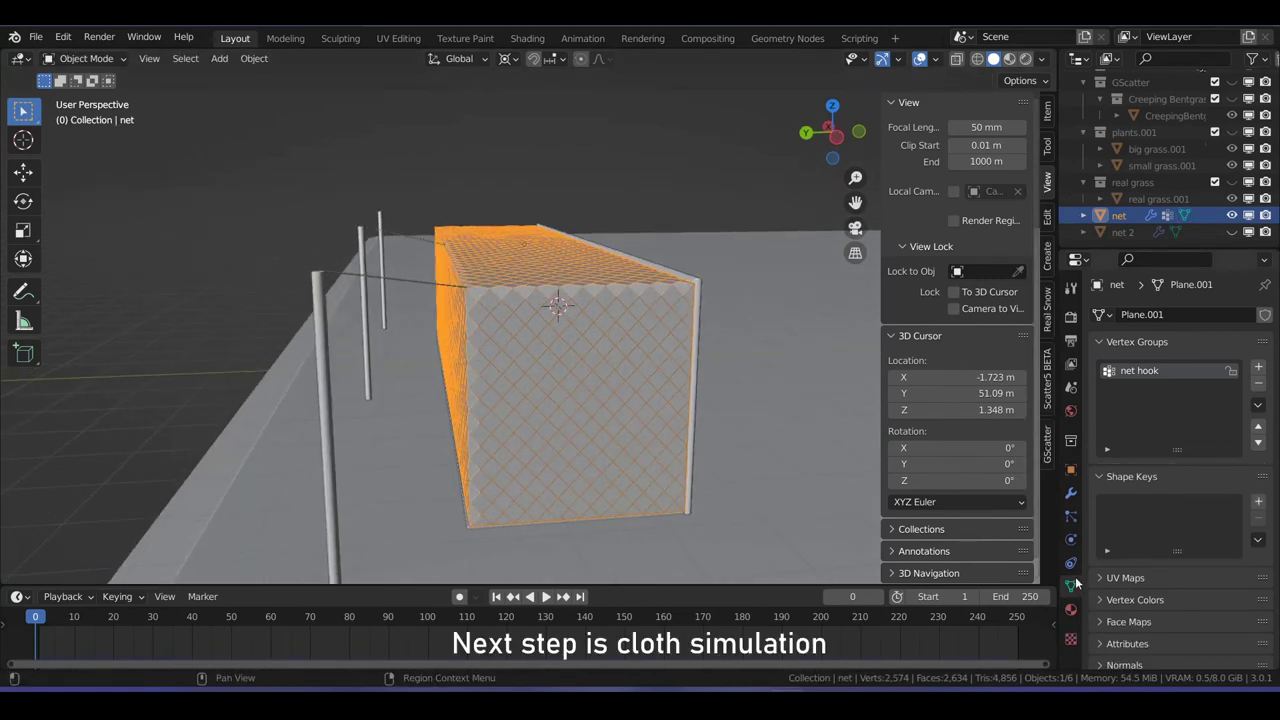
Make the net a cloth simulation pinned by the net hook vertex group.
click(1071, 541)
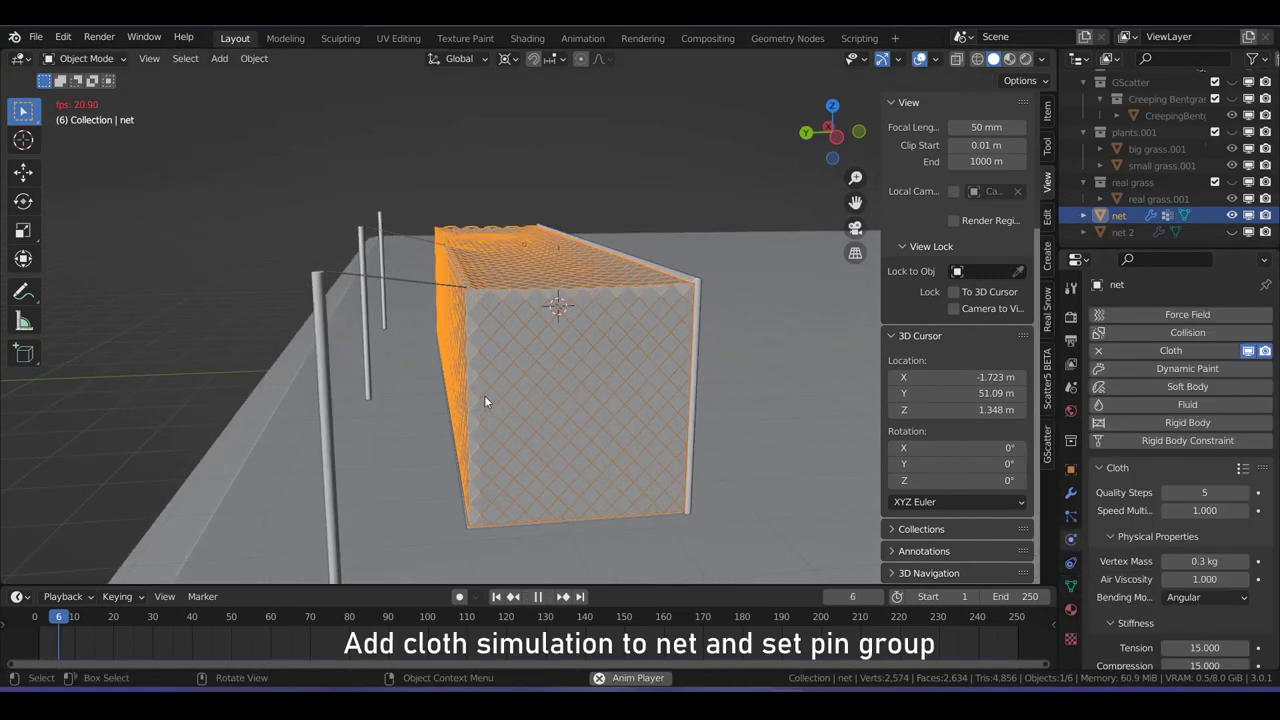
mouse_move(498, 402)
middle_down()
mouse_move(560, 419)
mouse_move(419, 417)
mouse_move(514, 391)
mouse_move(879, 471)
middle_up()
click(1071, 493)
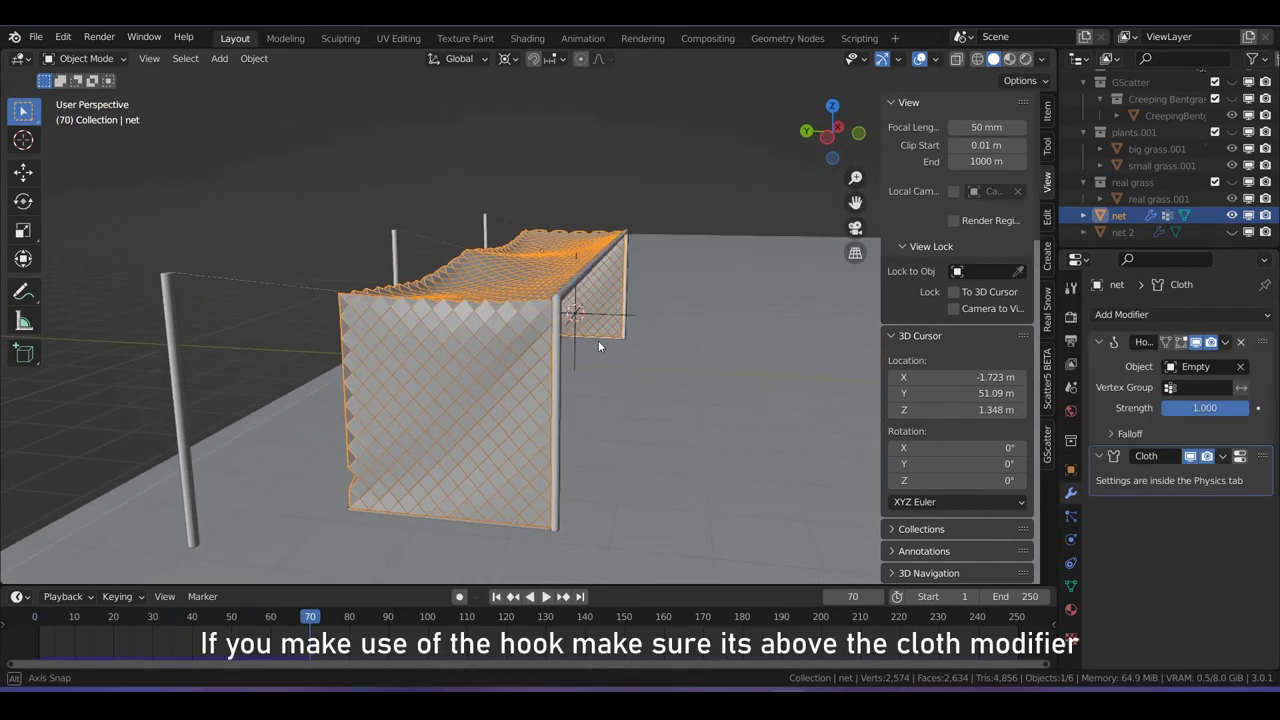
middle_drag(598, 340, 640, 345)
Add a 0.02 m Wireframe modifier to the net and play the cloth simulation.
click(1155, 316)
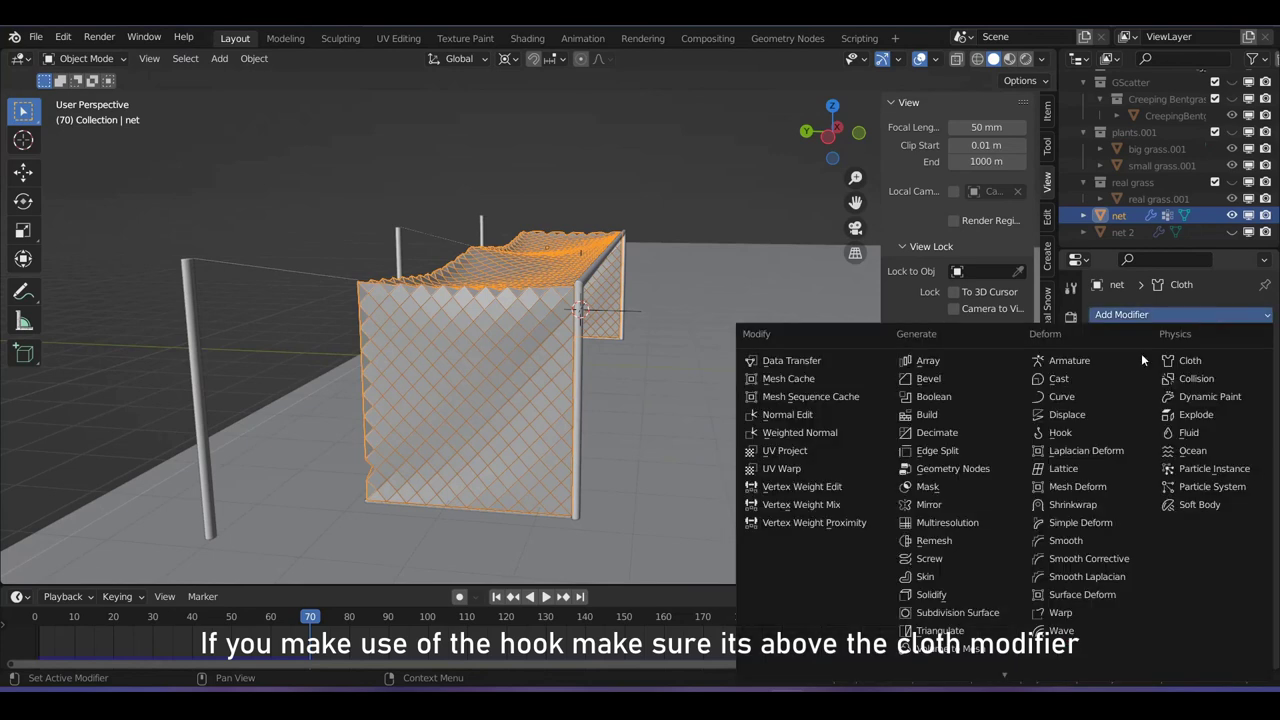
click(958, 666)
mouse_move(658, 401)
middle_down()
mouse_move(680, 400)
mouse_move(524, 486)
middle_up()
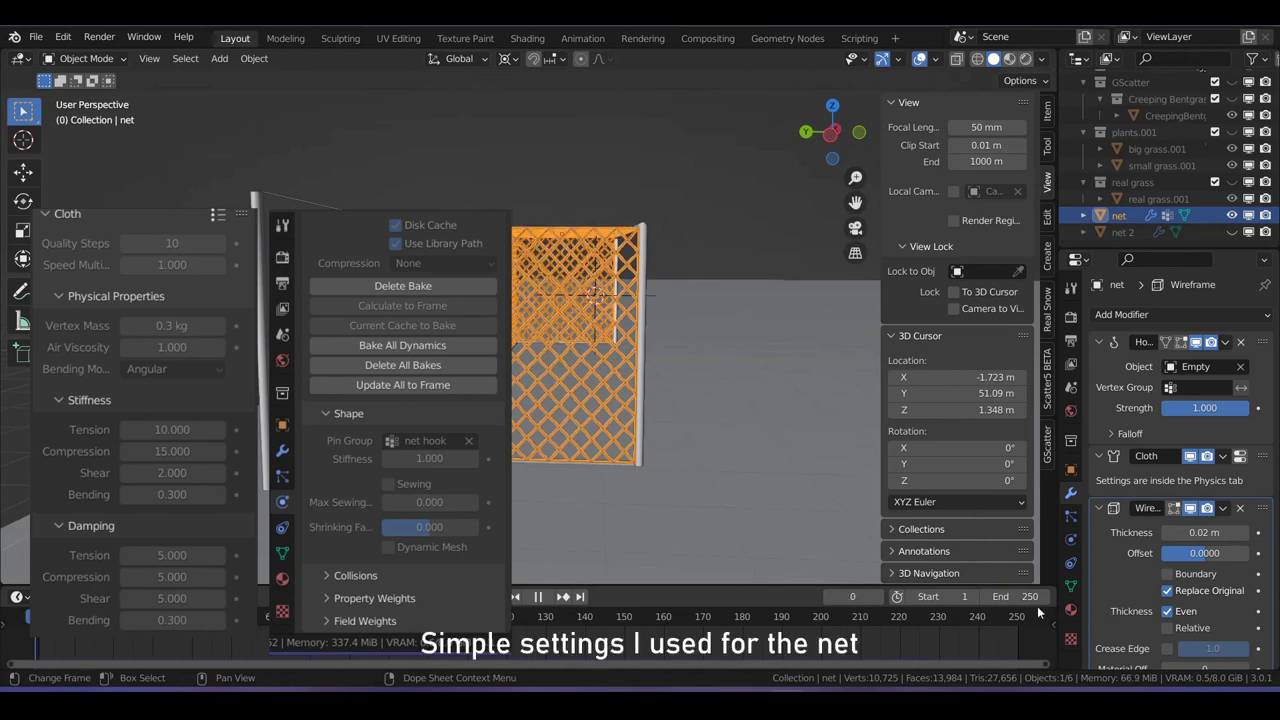
middle_drag(791, 267, 608, 299)
key(space)
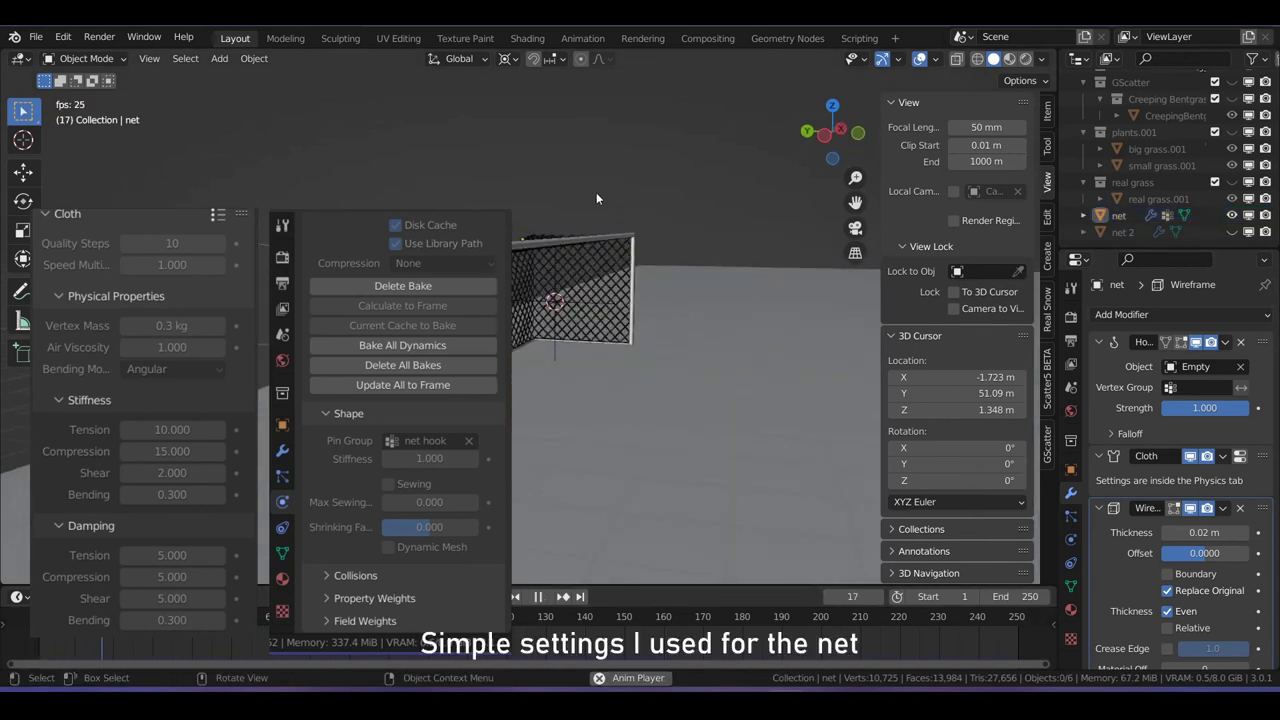
mouse_move(596, 192)
middle_down()
mouse_move(730, 223)
mouse_move(608, 212)
mouse_move(598, 234)
middle_up()
key(space)
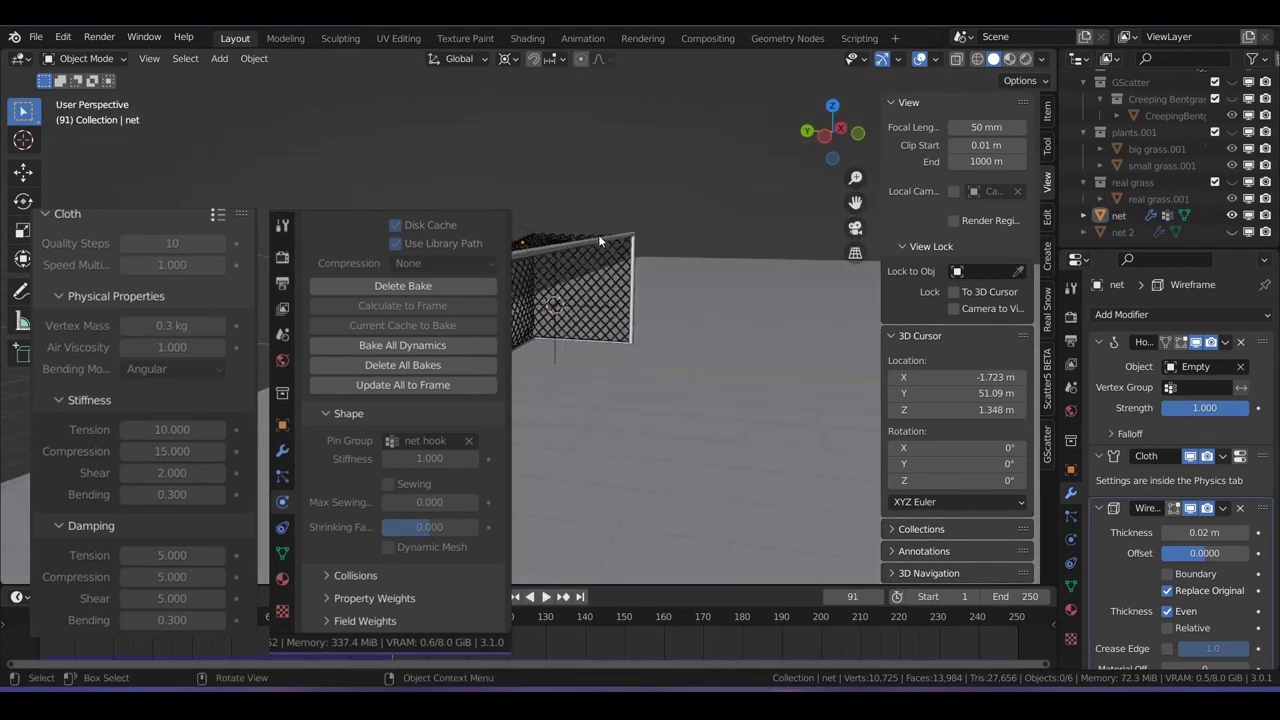
middle_drag(641, 399, 525, 410)
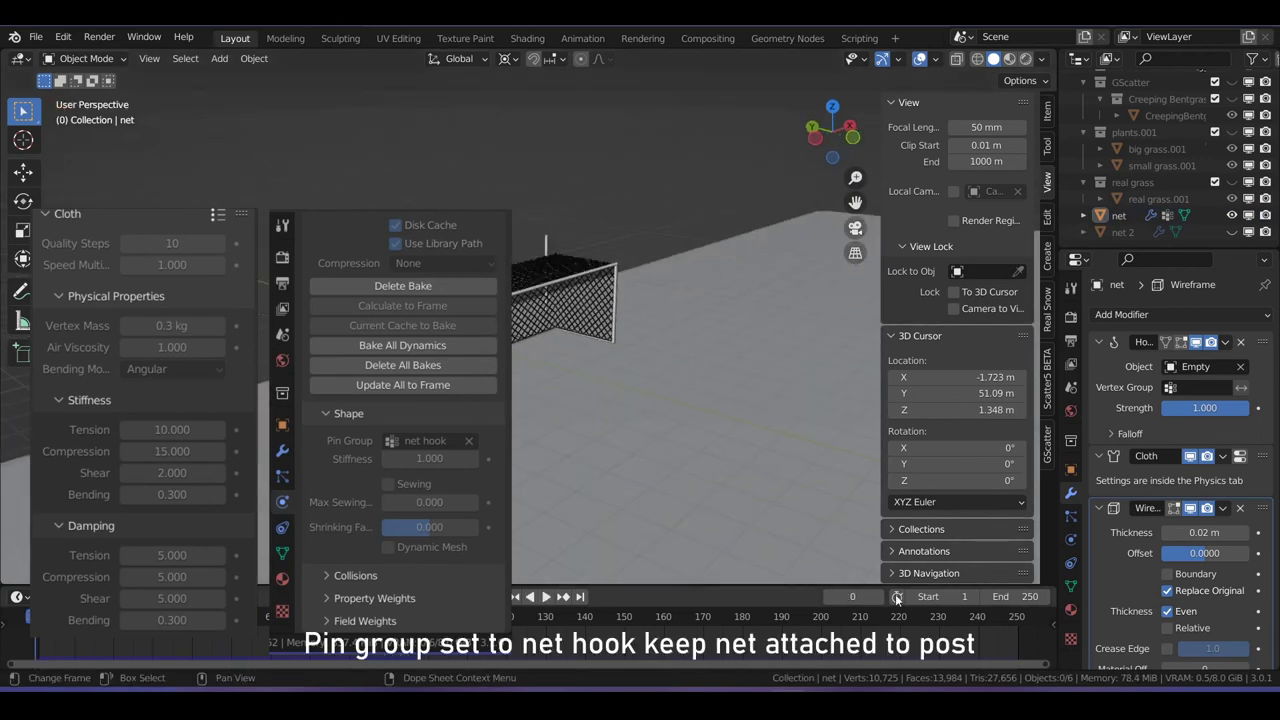
scroll(652, 261, up, 3)
middle_drag(652, 261, 686, 289)
key(space)
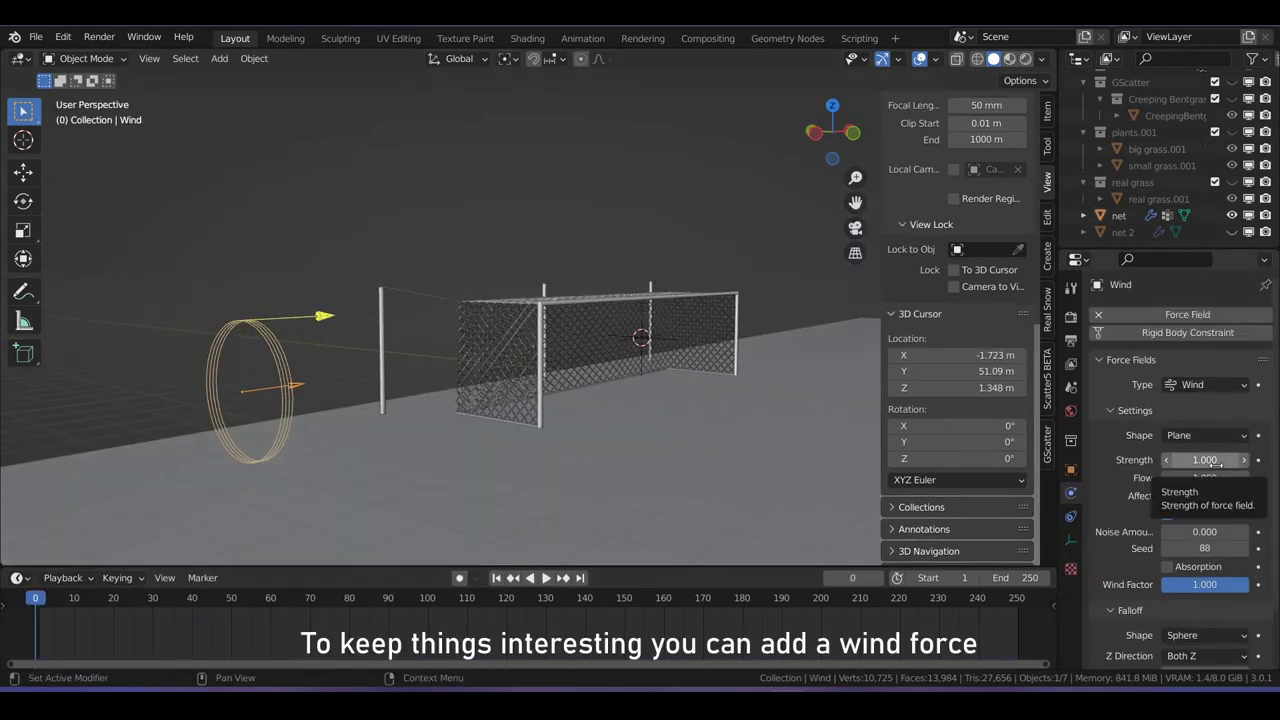
In the Animation workspace, frame the wind field and net and show the Strength curve as a graph.
click(566, 44)
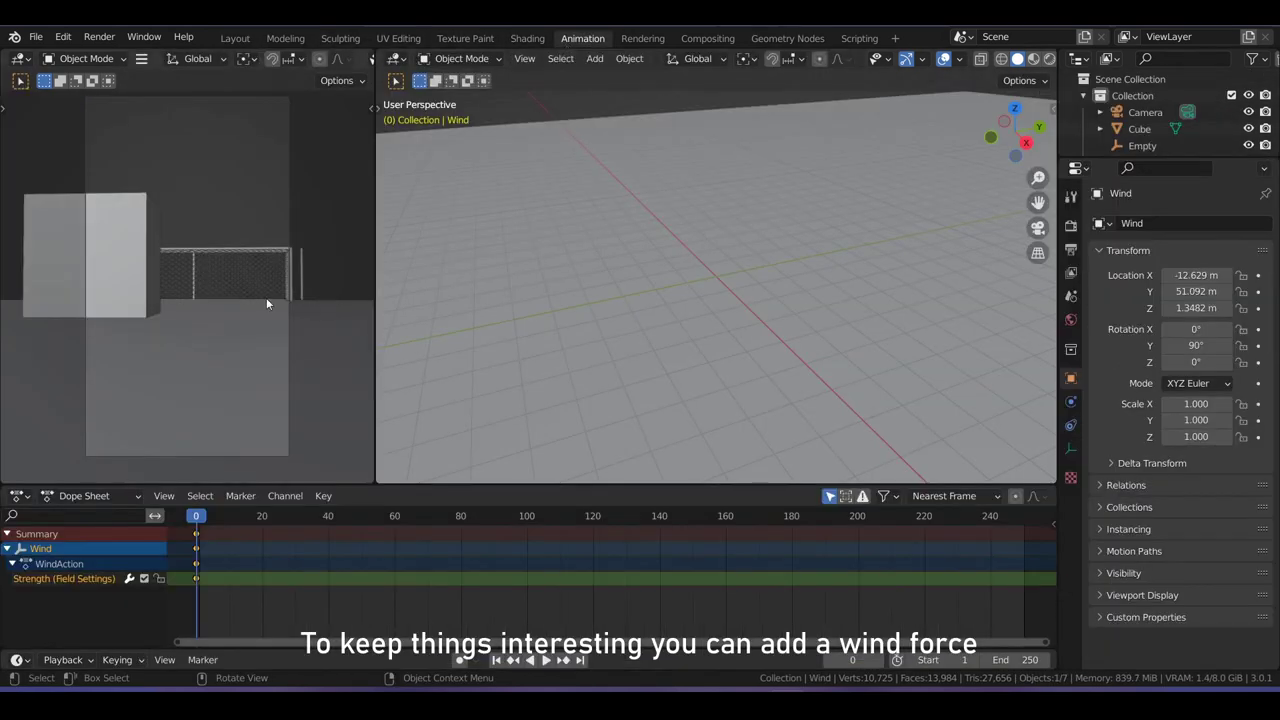
mouse_move(266, 297)
middle_down()
mouse_move(98, 293)
mouse_move(210, 309)
middle_up()
scroll(704, 254, down, 3)
middle_drag(704, 249, 757, 284)
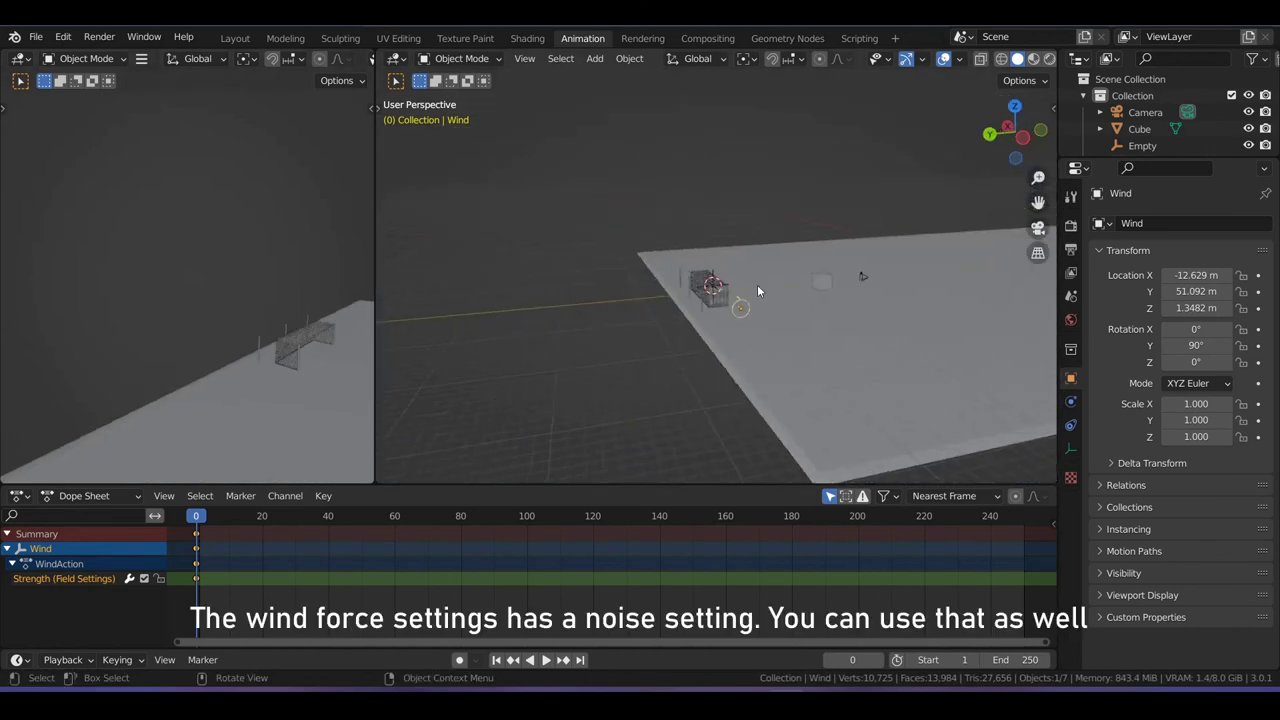
scroll(757, 284, up, 4)
scroll(836, 259, up, 3)
scroll(782, 288, up, 1)
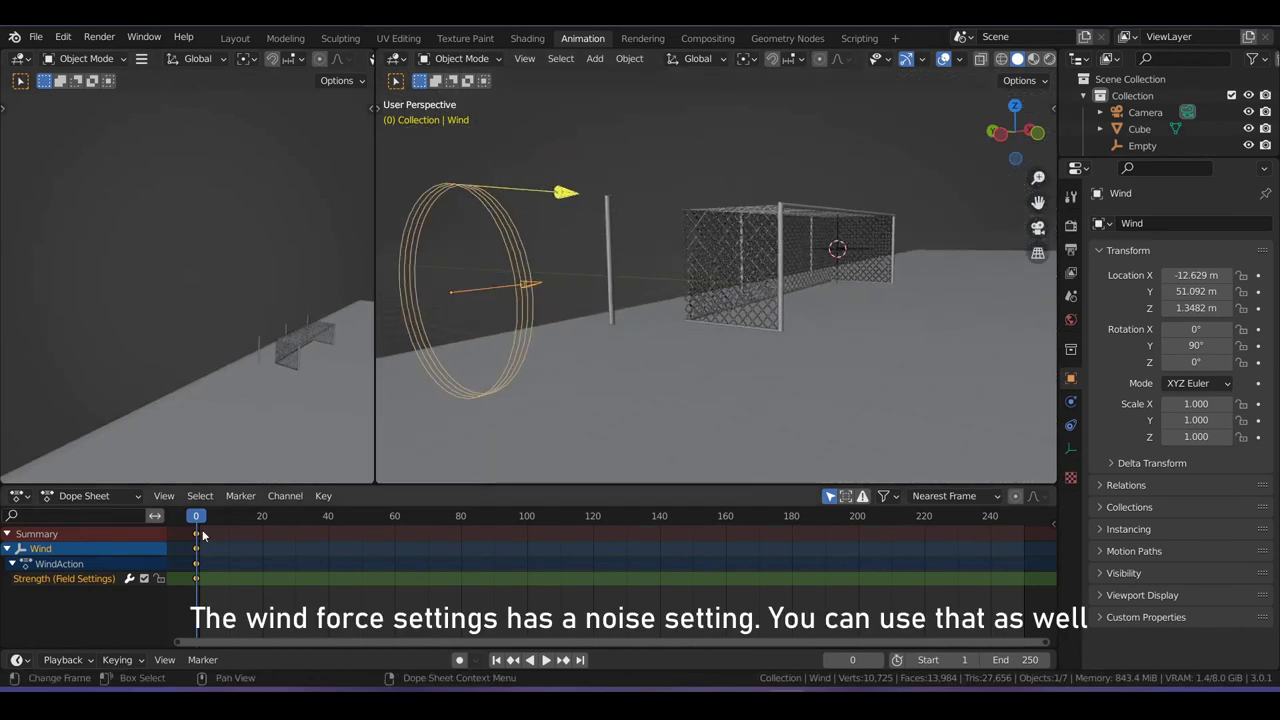
drag(300, 487, 320, 387)
key(ctrl+Tab)
Add a Noise modifier to the wind Strength curve with scale 29.8.
key(n)
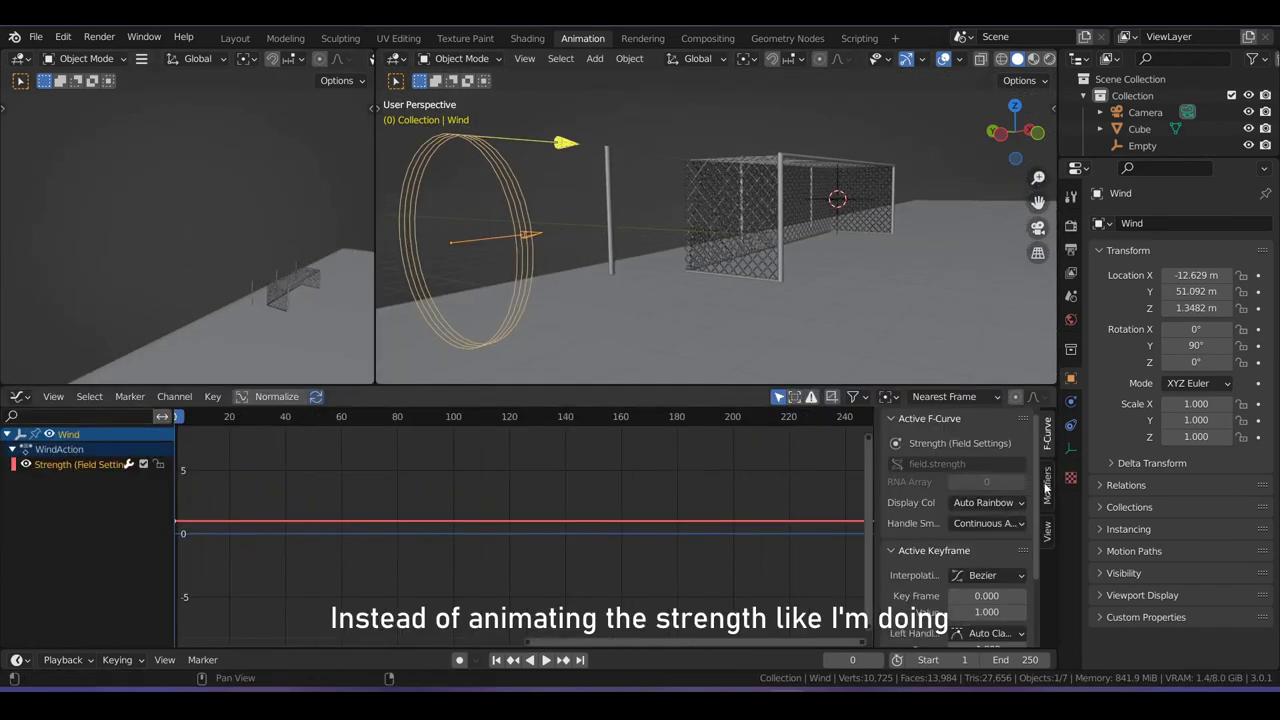
click(1047, 485)
click(935, 513)
key(space)
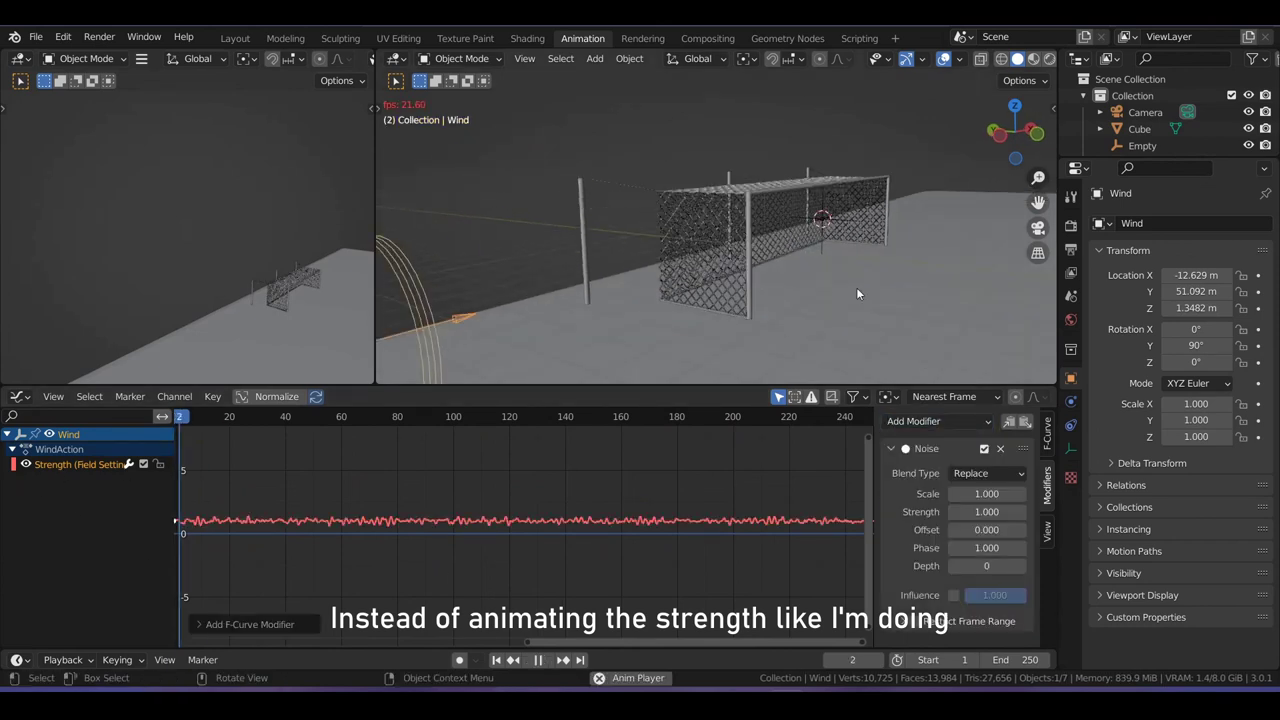
mouse_move(965, 511)
mouse_down()
mouse_move(1020, 511)
mouse_move(1015, 493)
mouse_move(1005, 511)
mouse_move(1020, 511)
mouse_up()
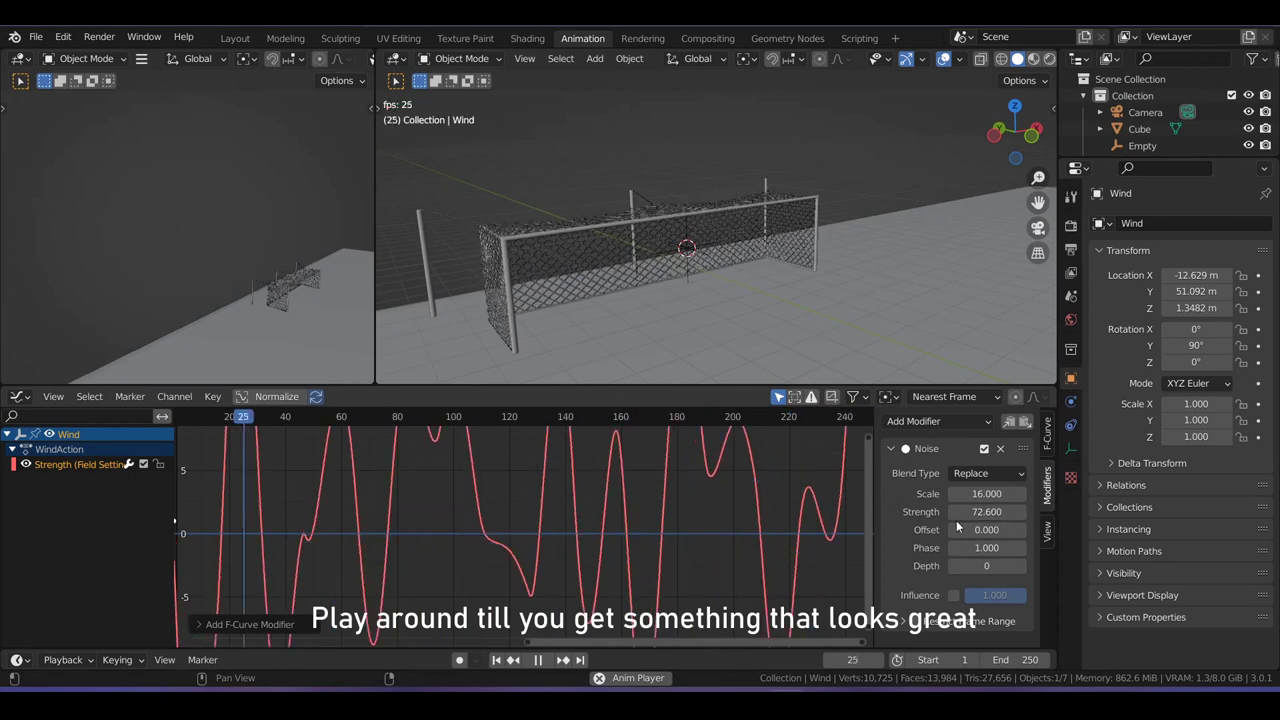
Raise the noise strength to about 136 and check the wind's force field settings.
scroll(524, 530, down, 4)
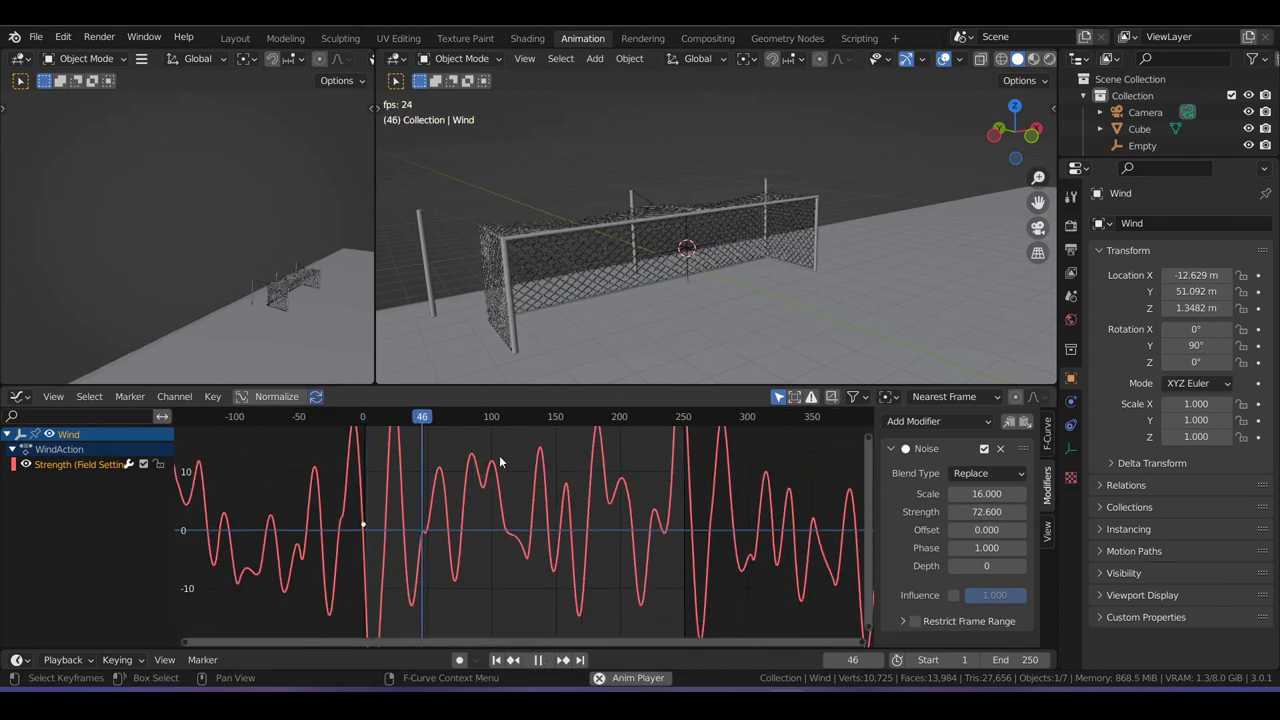
middle_drag(600, 280, 662, 236)
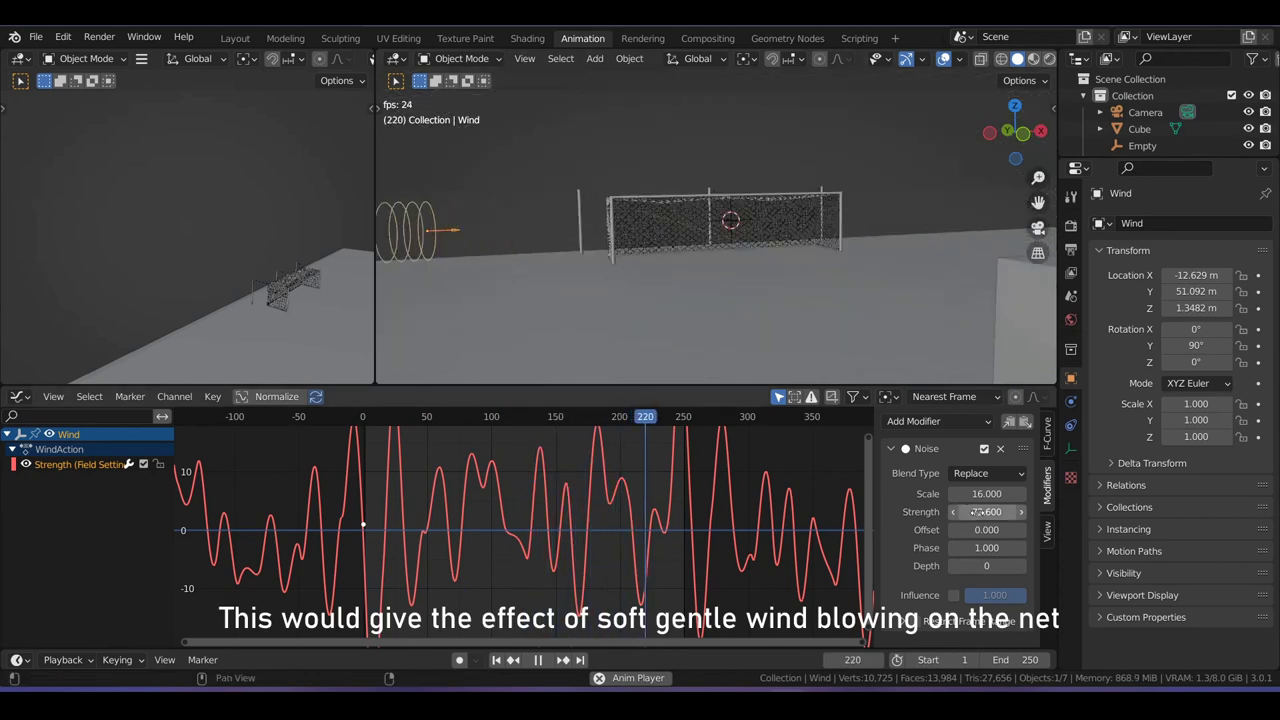
drag(983, 511, 995, 511)
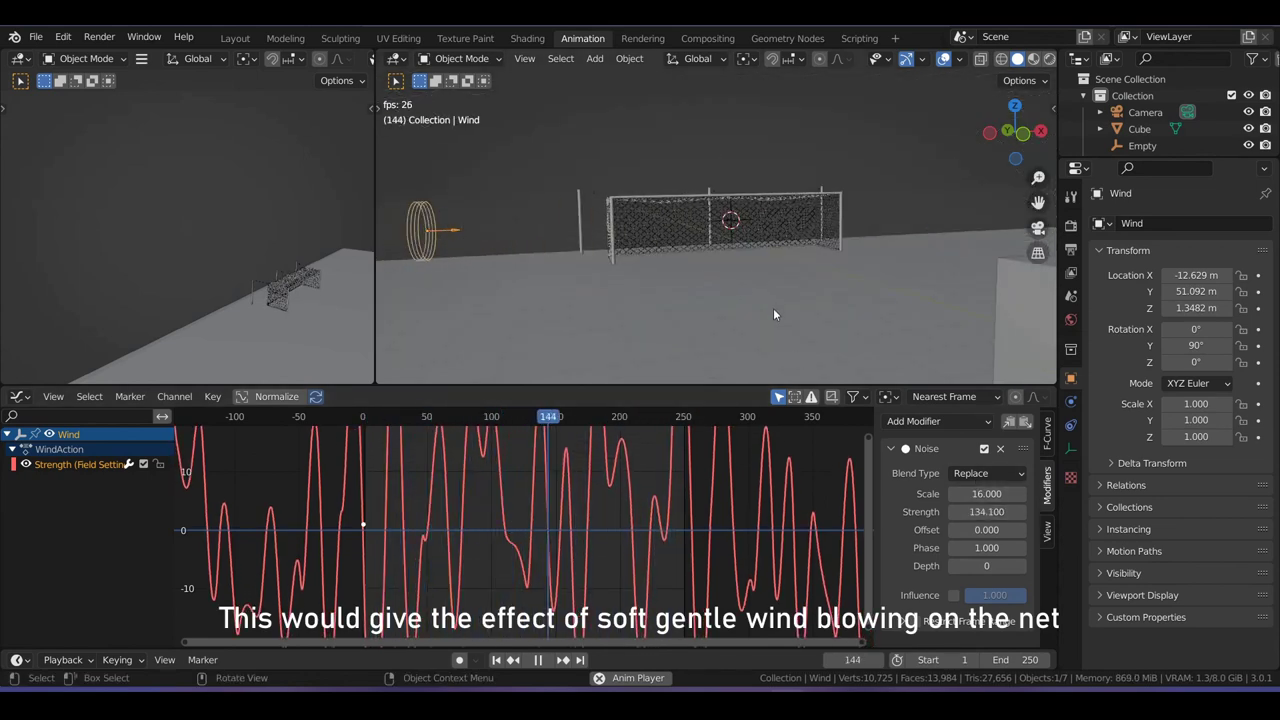
drag(590, 420, 368, 466)
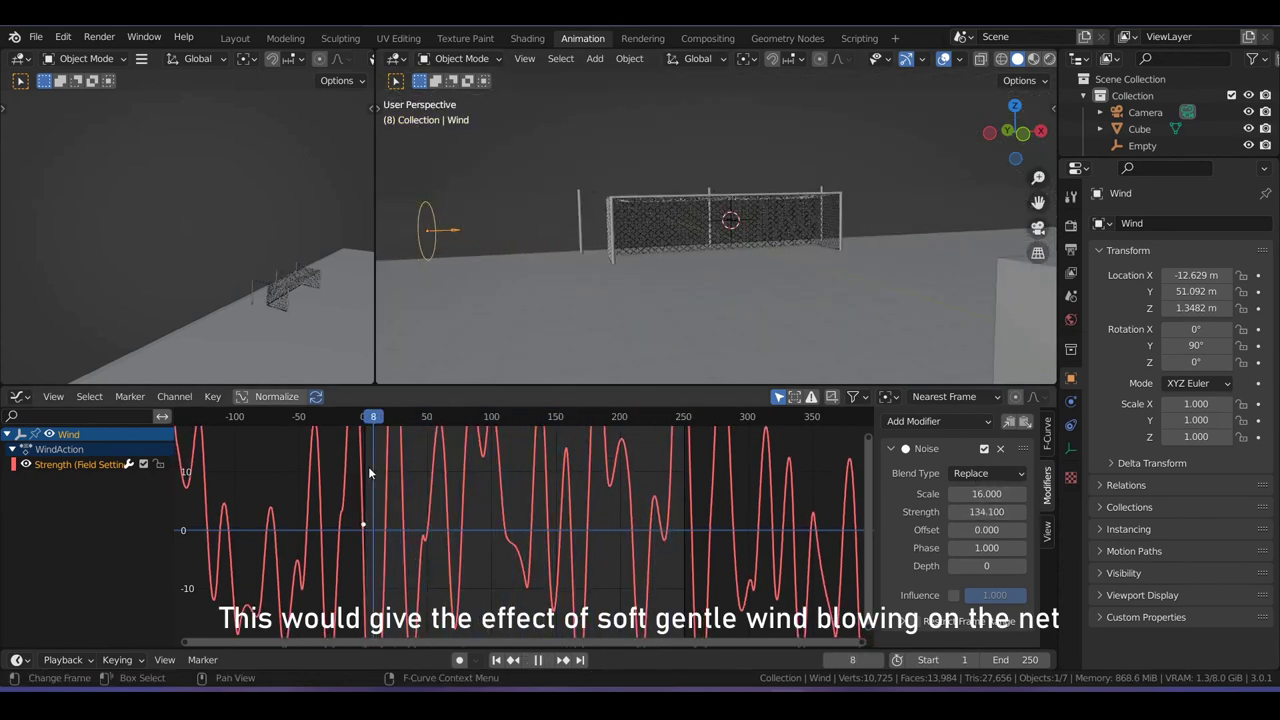
click(1070, 446)
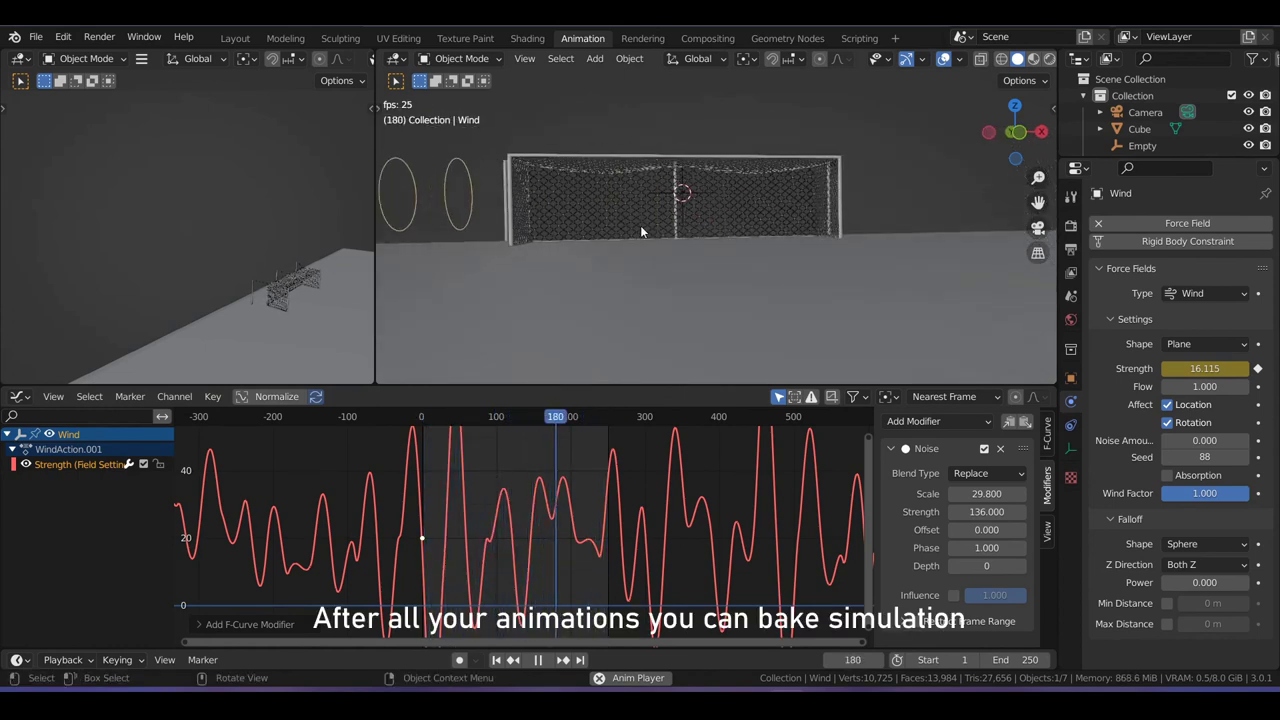
key(Escape)
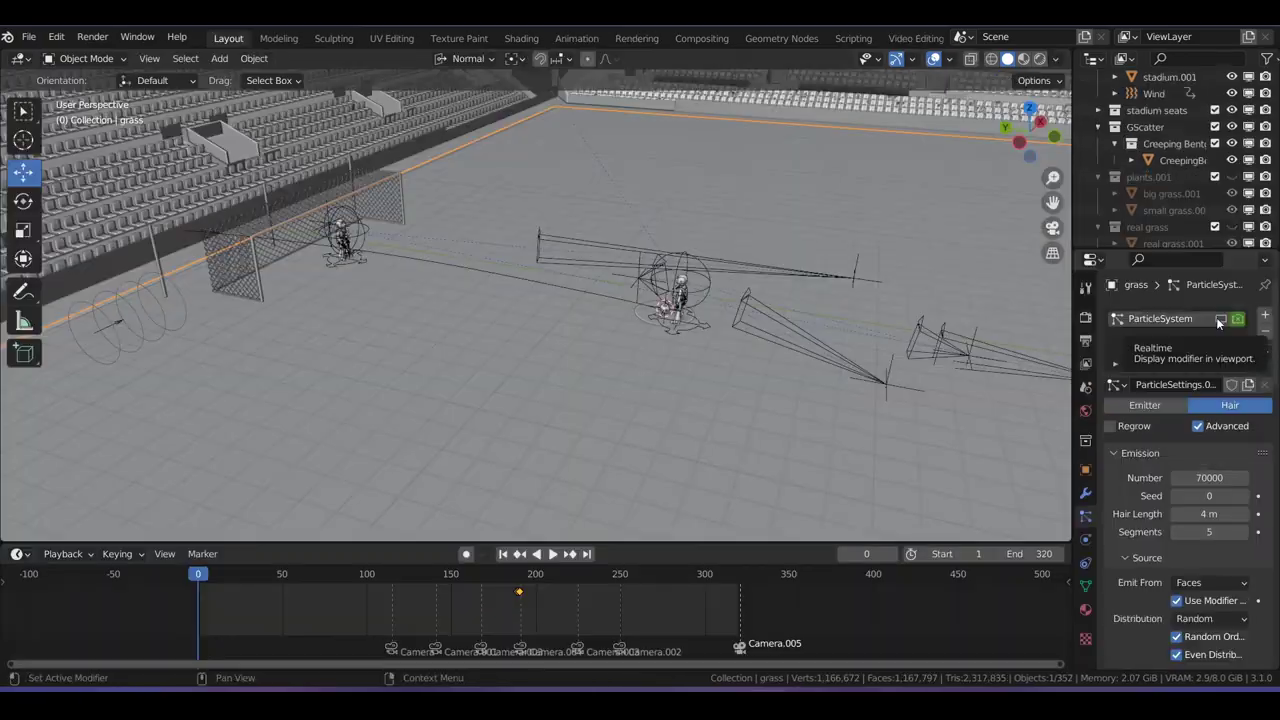
Show the grass particles, look through the shot camera, and select the grass object.
click(1218, 320)
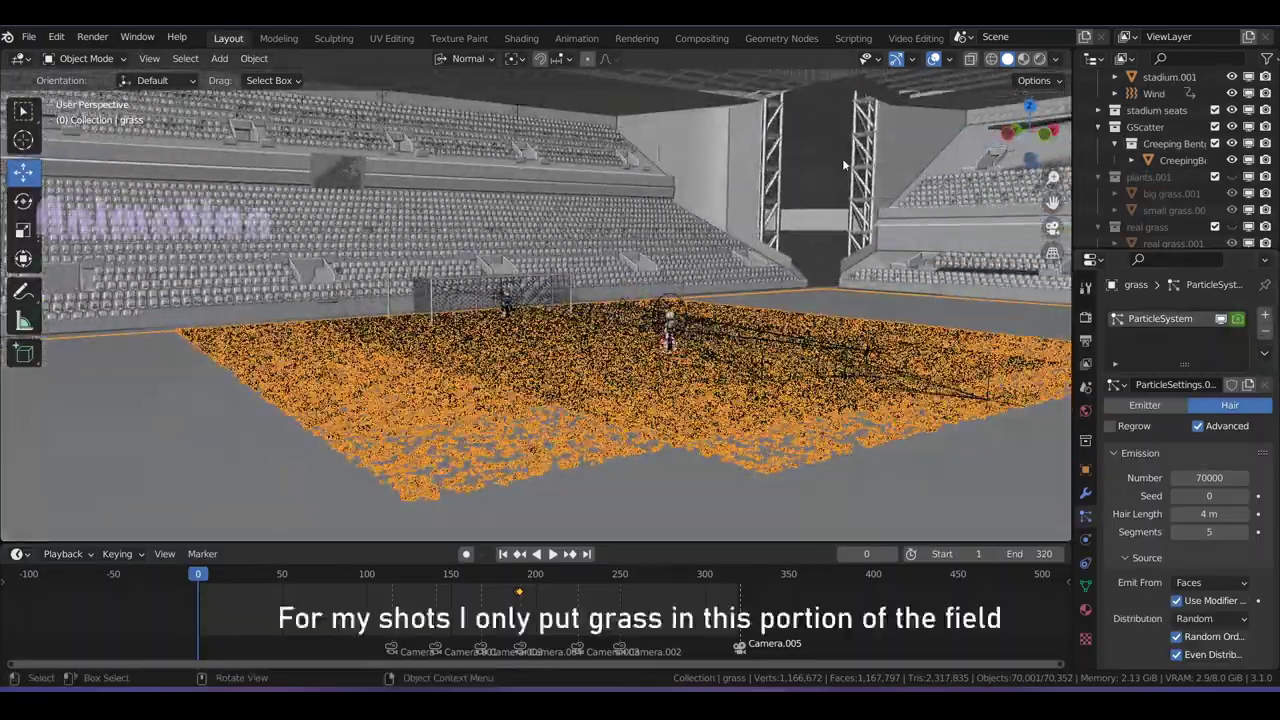
click(842, 158)
mouse_move(842, 158)
middle_down()
mouse_move(690, 390)
mouse_move(679, 438)
mouse_move(876, 377)
mouse_move(1066, 383)
mouse_move(942, 351)
middle_up()
key(KP_0)
scroll(600, 290, up, 5)
scroll(690, 275, up, 1)
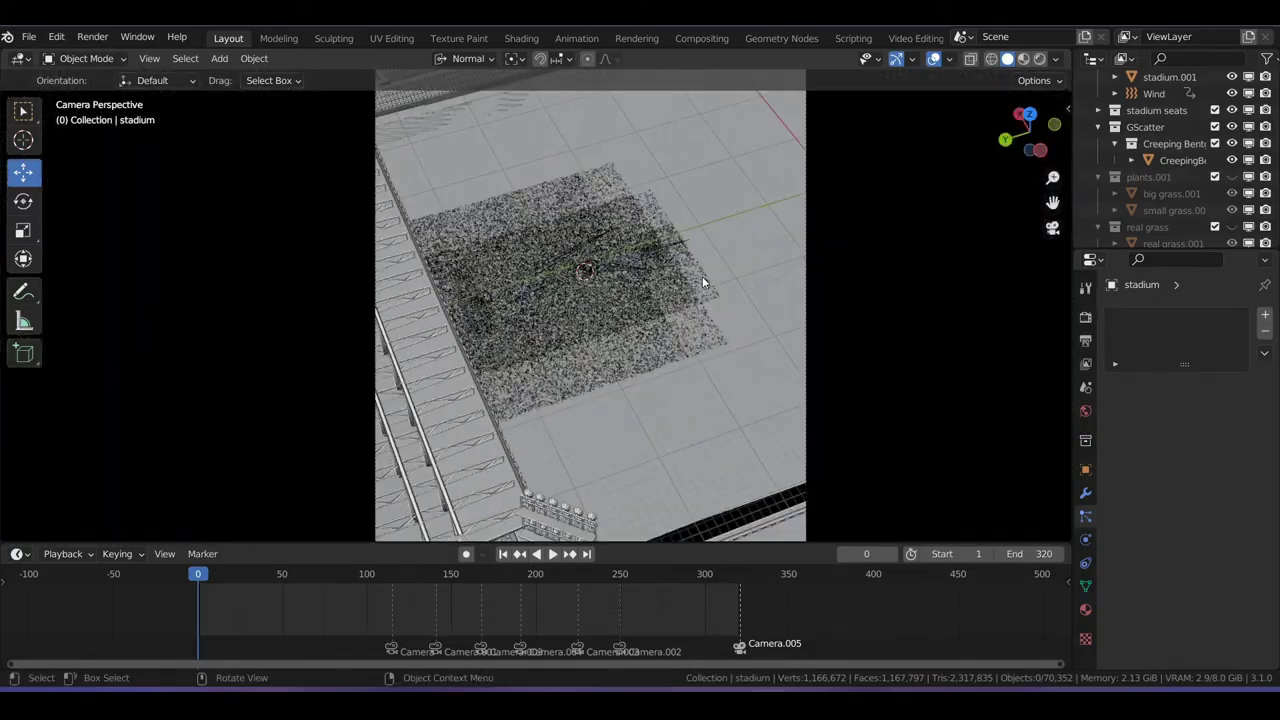
click(702, 279)
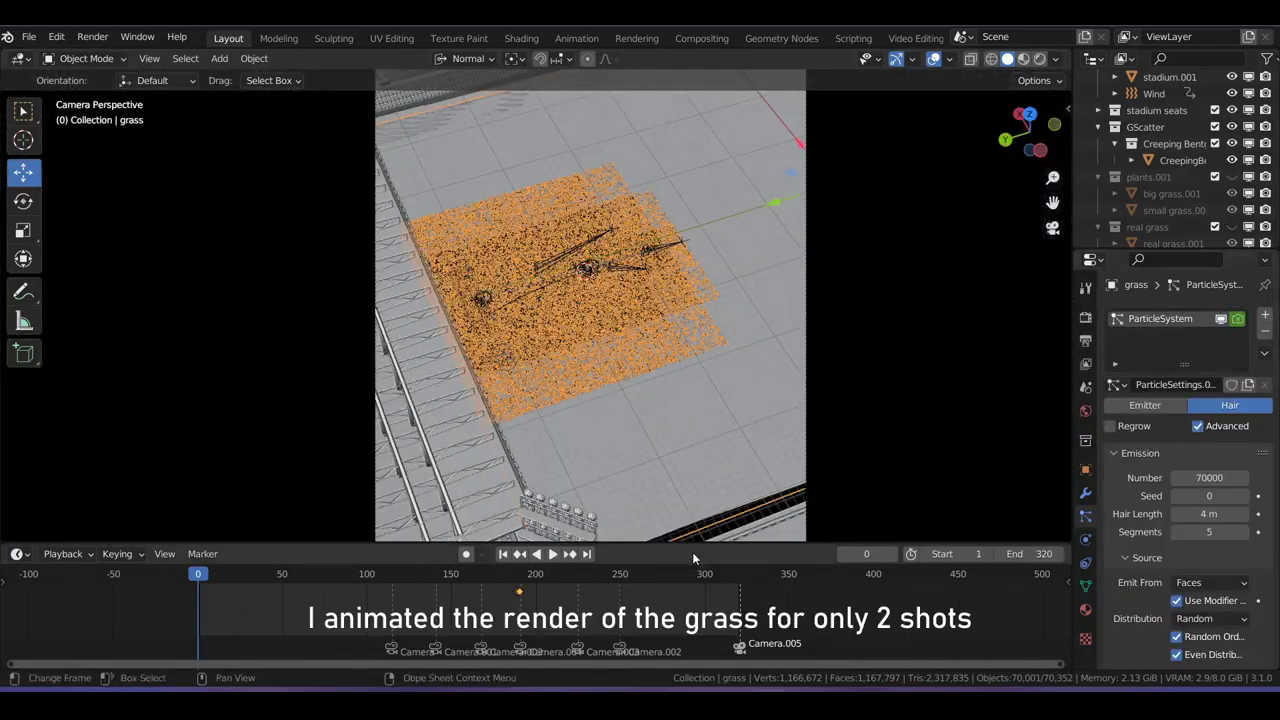
Scrub through the shots, toggling the grass ParticleSystem display off and back on.
drag(694, 545, 718, 483)
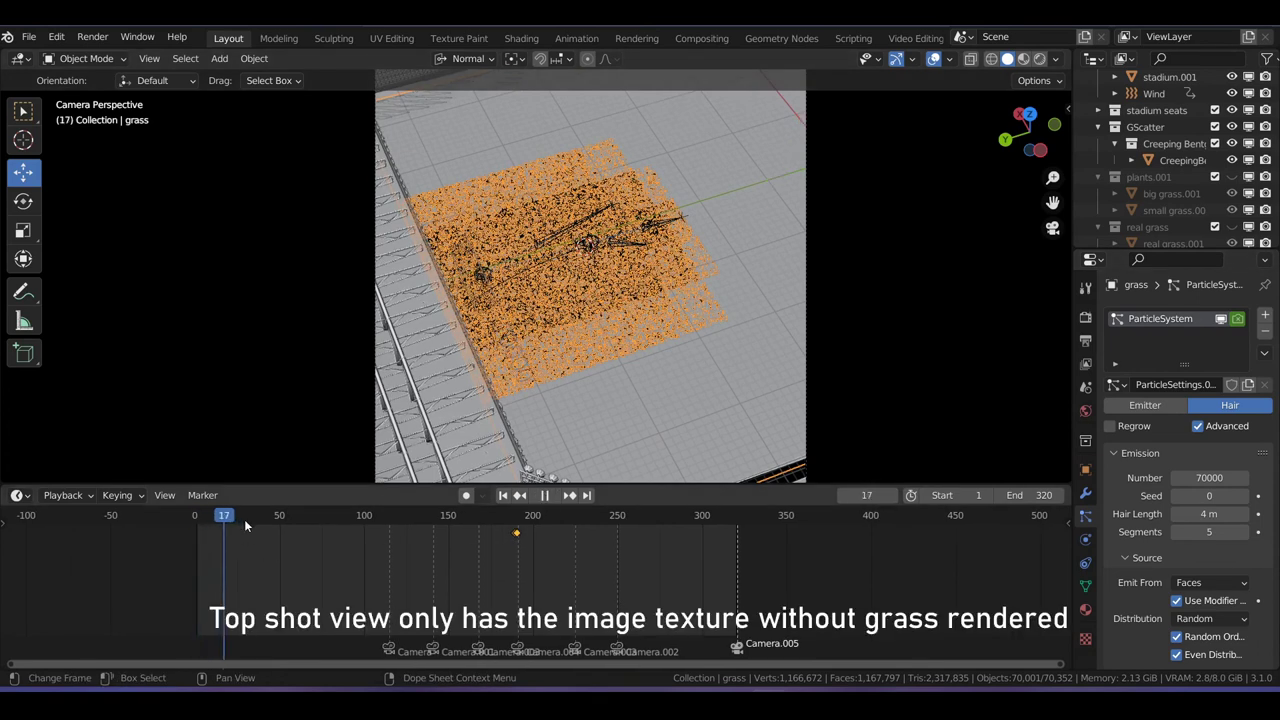
drag(361, 522, 522, 535)
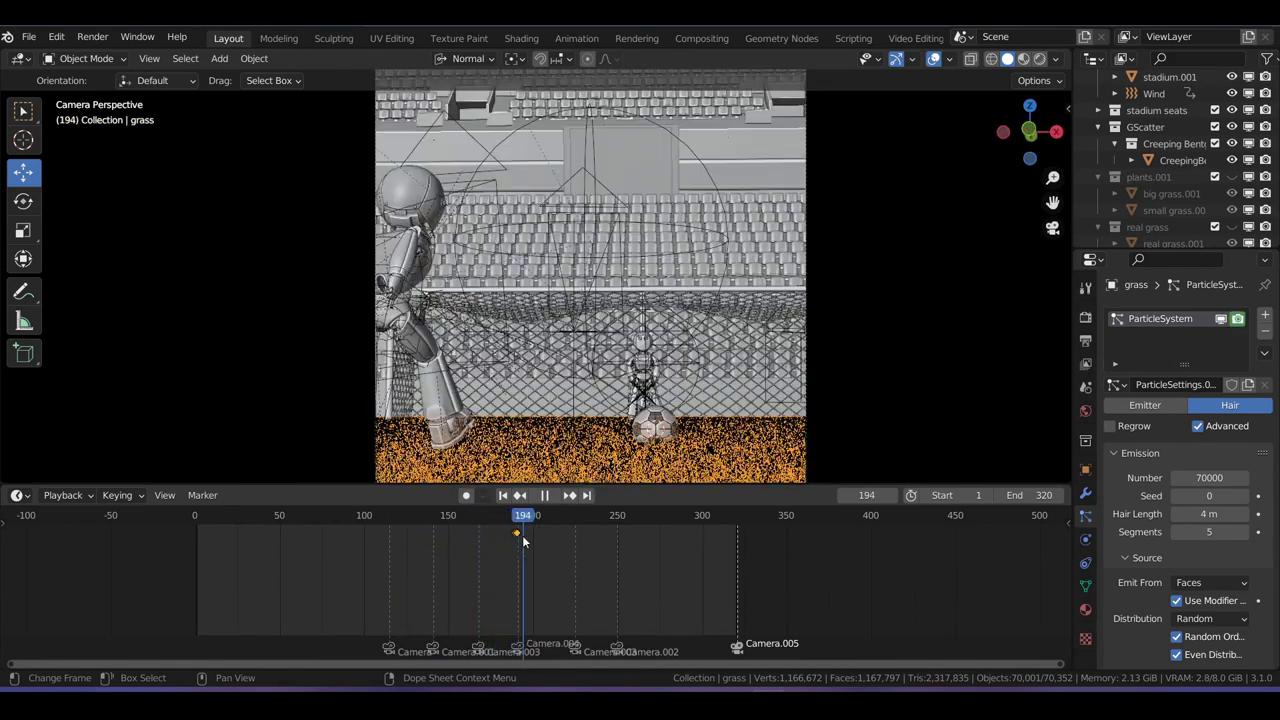
click(1222, 319)
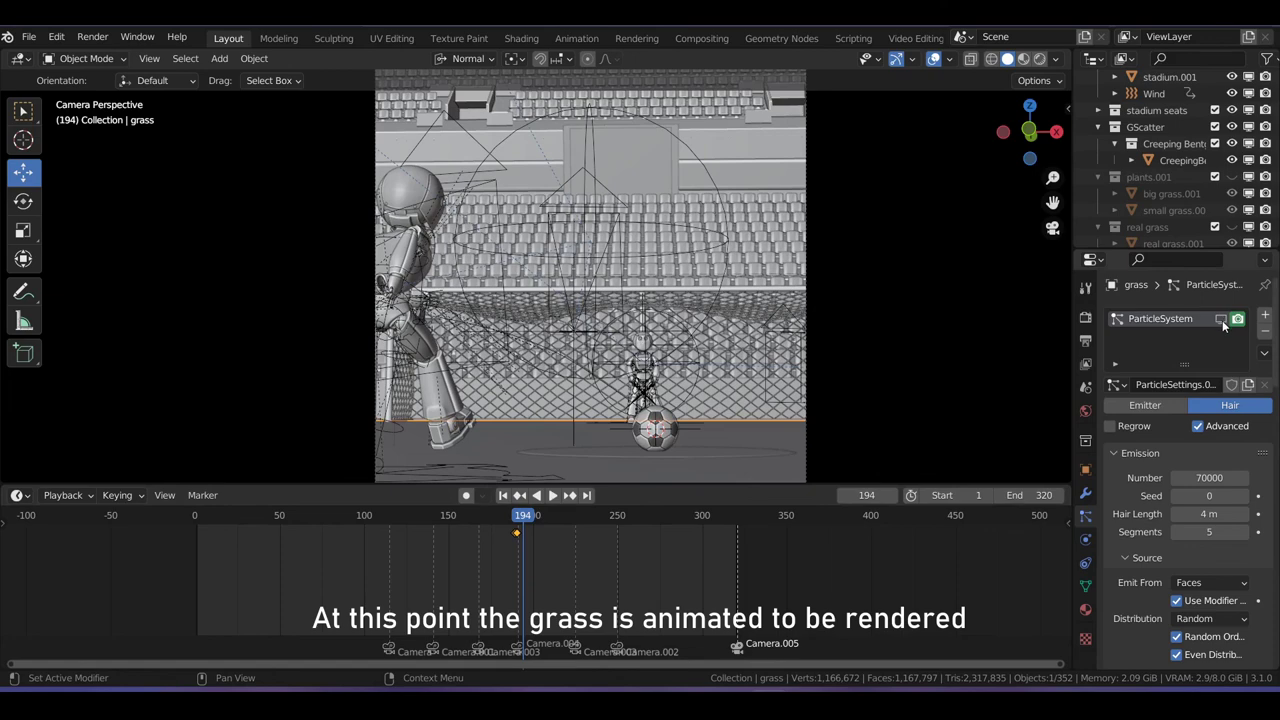
click(1222, 319)
click(1222, 319)
click(1222, 319)
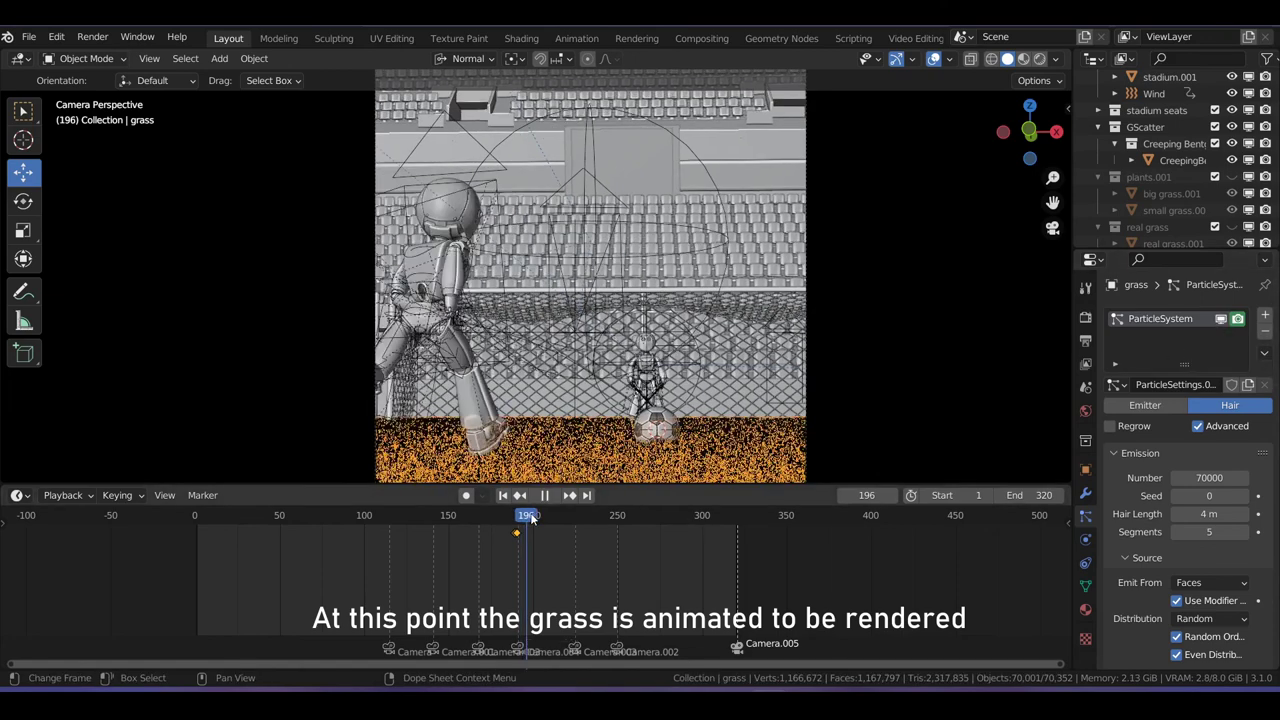
drag(523, 530, 637, 530)
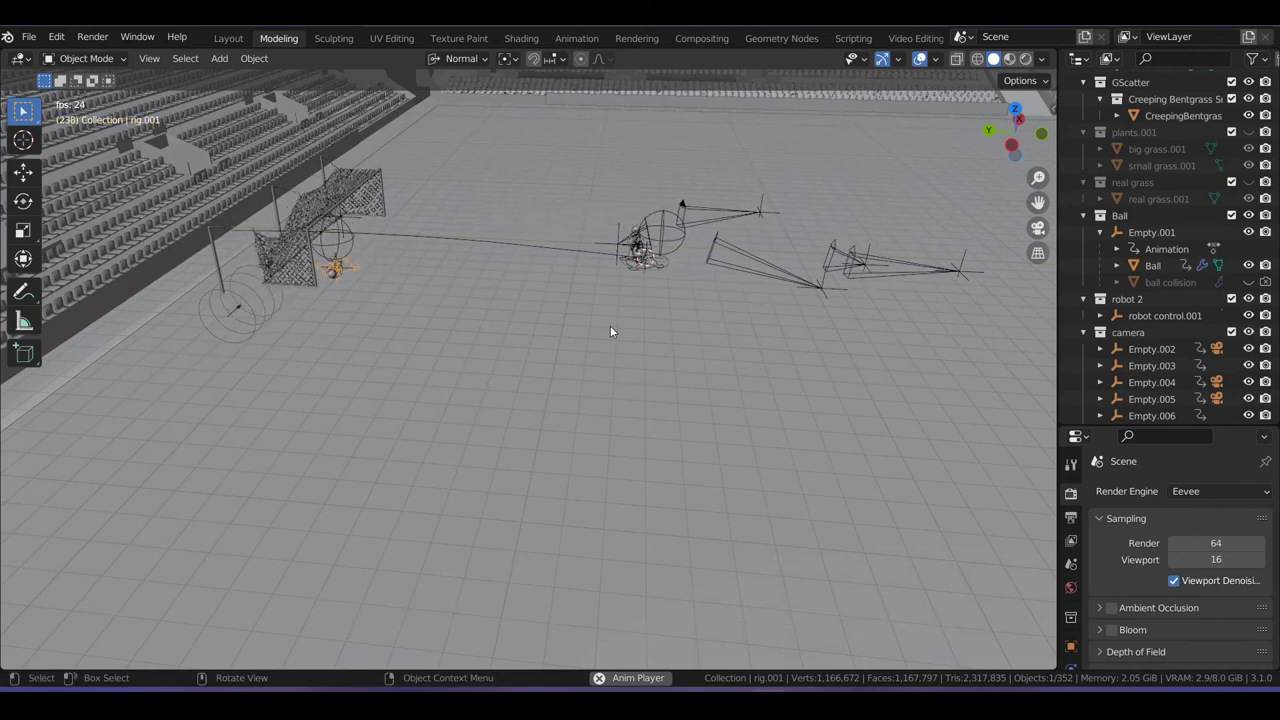
Orbit and zoom around the goal to review the goalkeeper's dive and the ball entering the net.
middle_drag(688, 336, 813, 503)
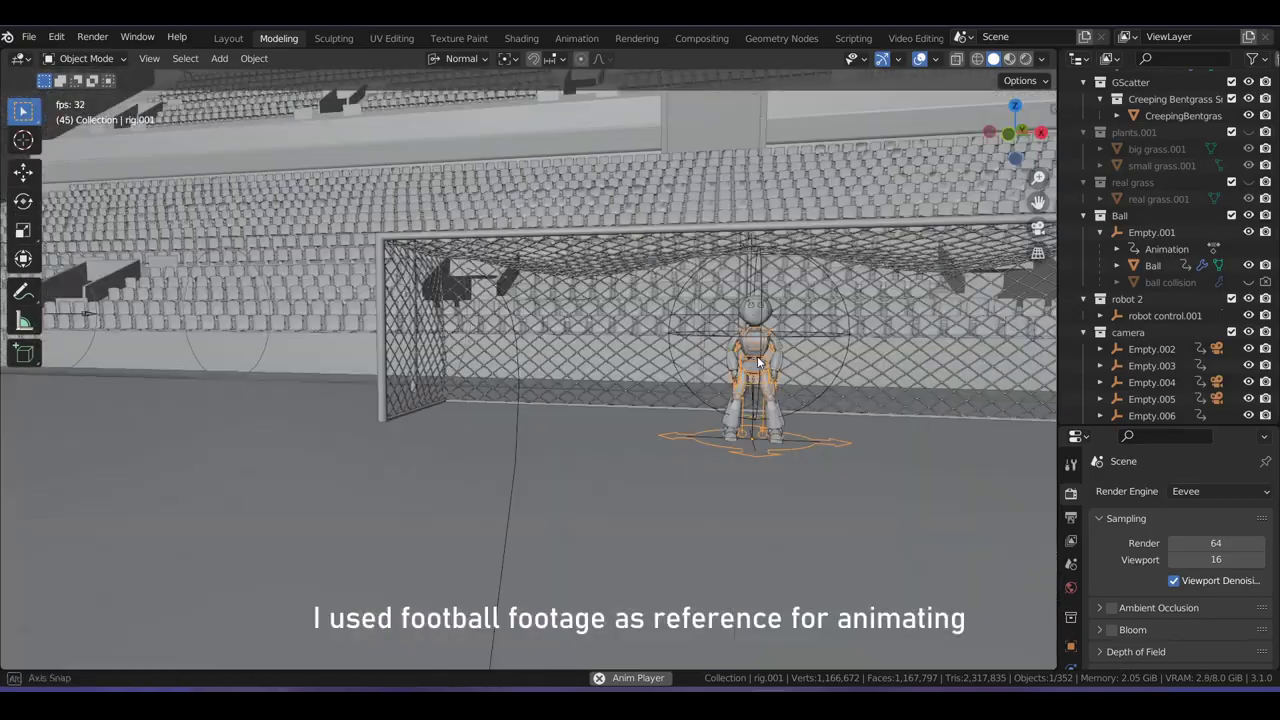
middle_drag(813, 503, 690, 343)
scroll(690, 343, up, 5)
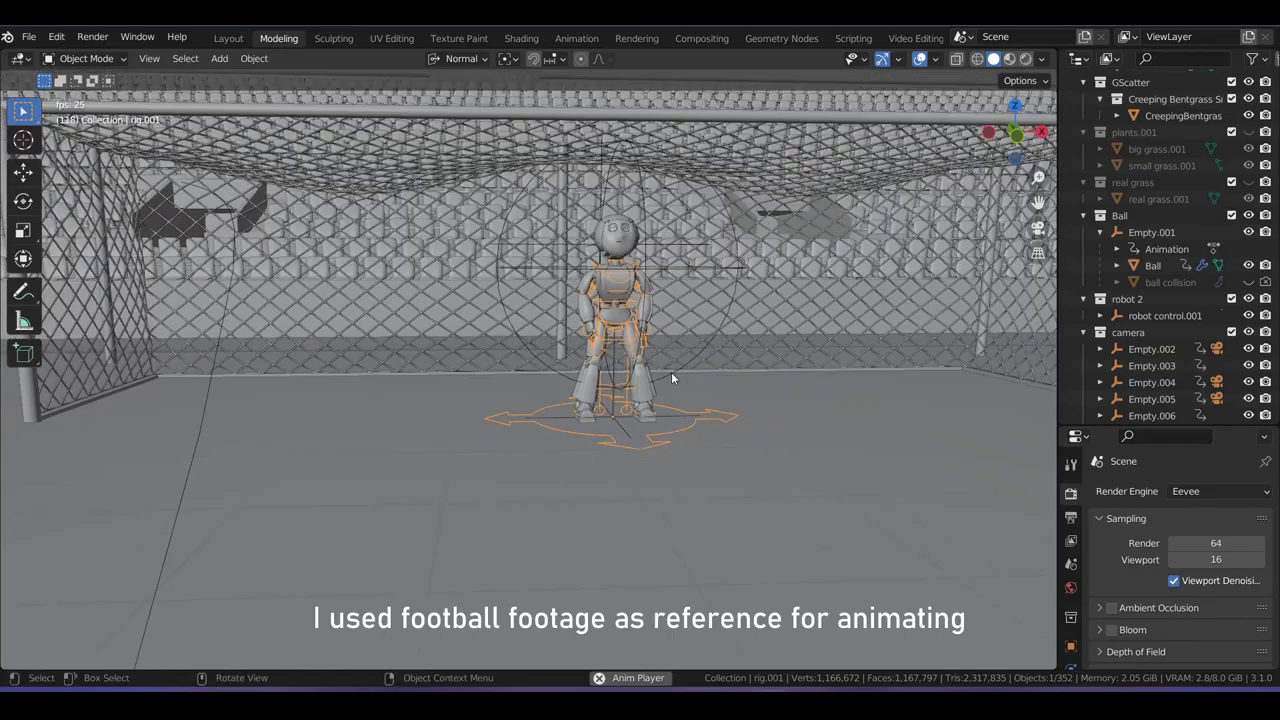
middle_drag(671, 372, 718, 396)
middle_drag(615, 398, 647, 401)
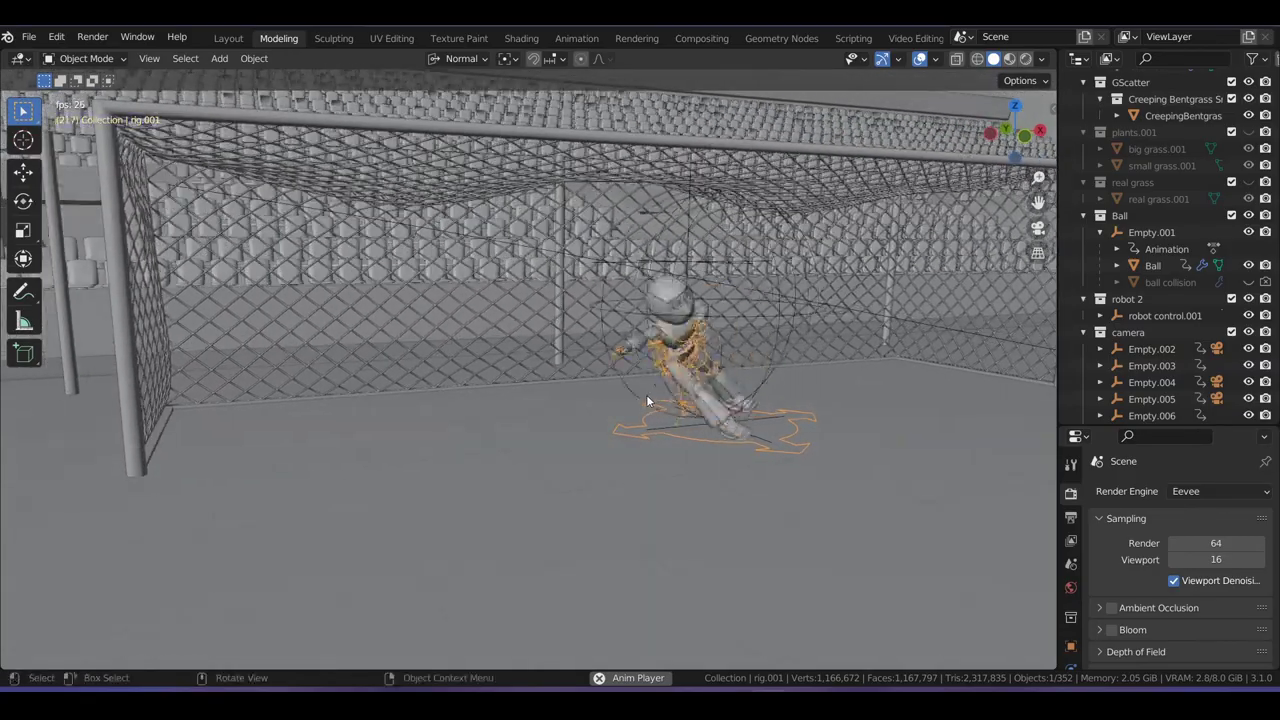
middle_drag(434, 394, 636, 414)
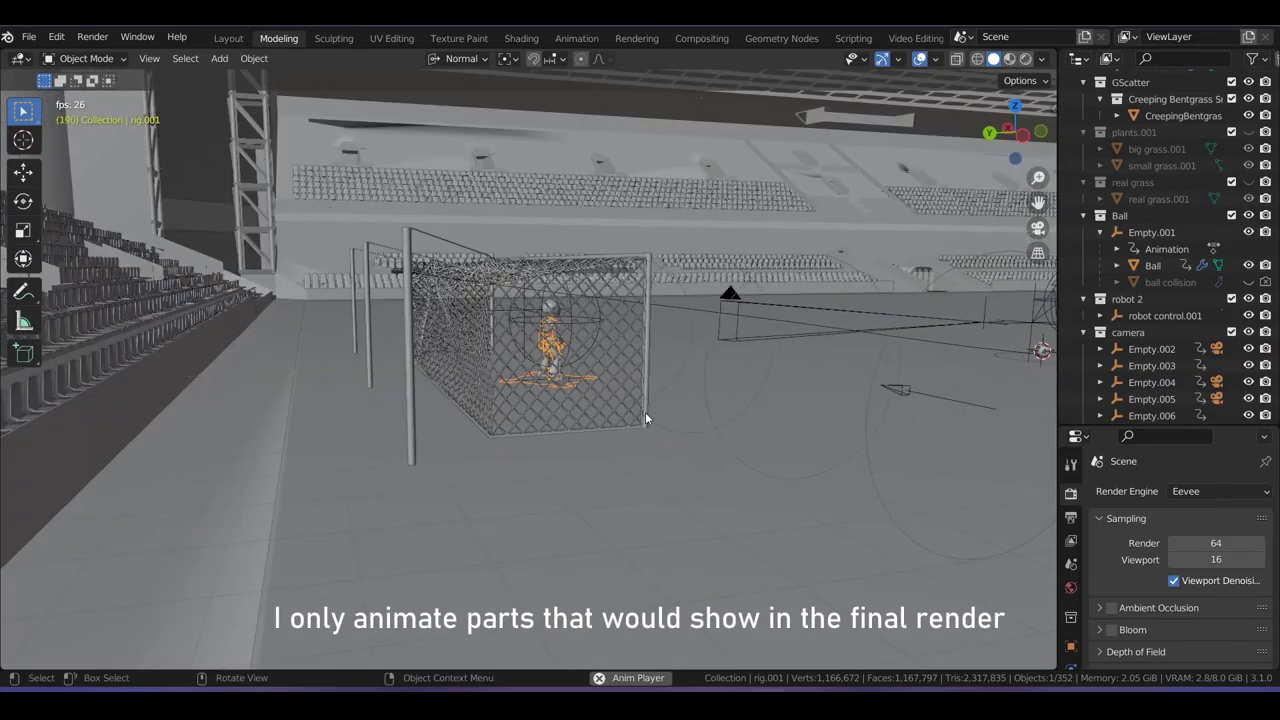
scroll(645, 418, up, 3)
scroll(645, 418, up, 2)
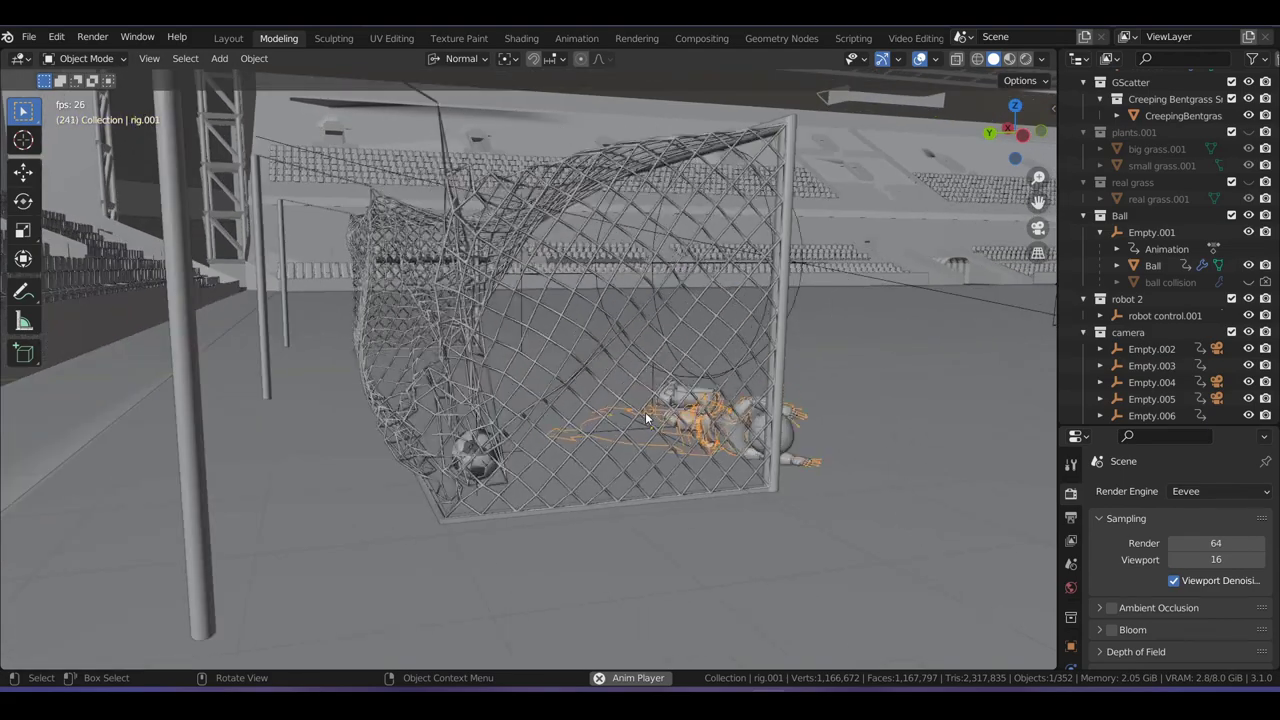
middle_drag(645, 412, 645, 412)
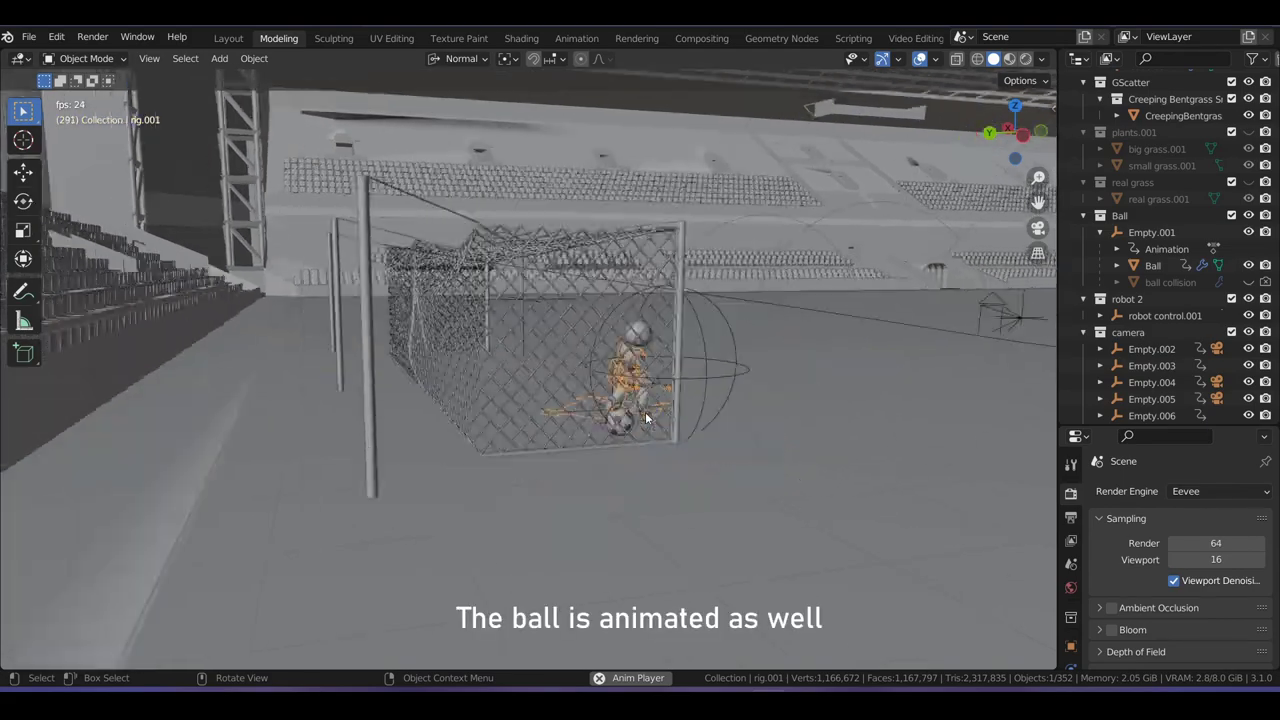
scroll(666, 435, up, 3)
scroll(756, 453, up, 2)
scroll(740, 445, down, 5)
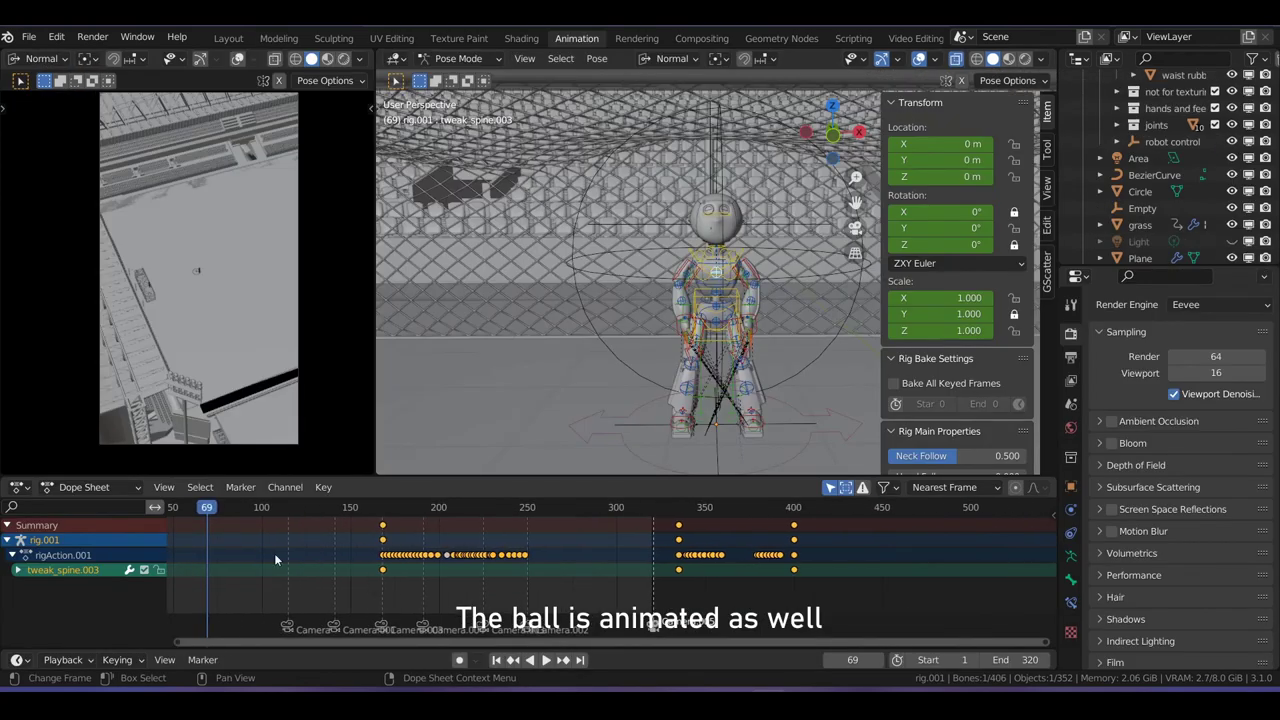
Scrub to frame 218 and play back the ball flying past the goalkeeper into the net.
mouse_move(232, 513)
mouse_down()
mouse_move(471, 567)
mouse_move(446, 585)
mouse_up()
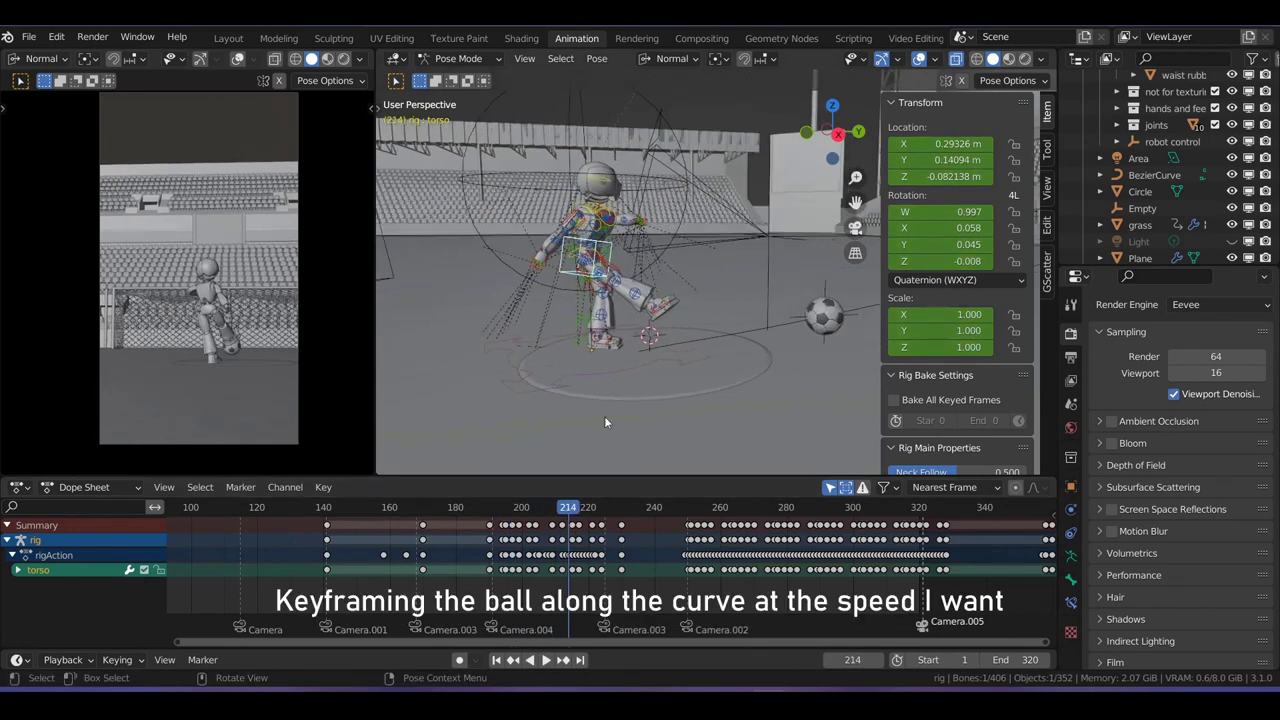
middle_drag(739, 376, 635, 369)
drag(372, 250, 300, 258)
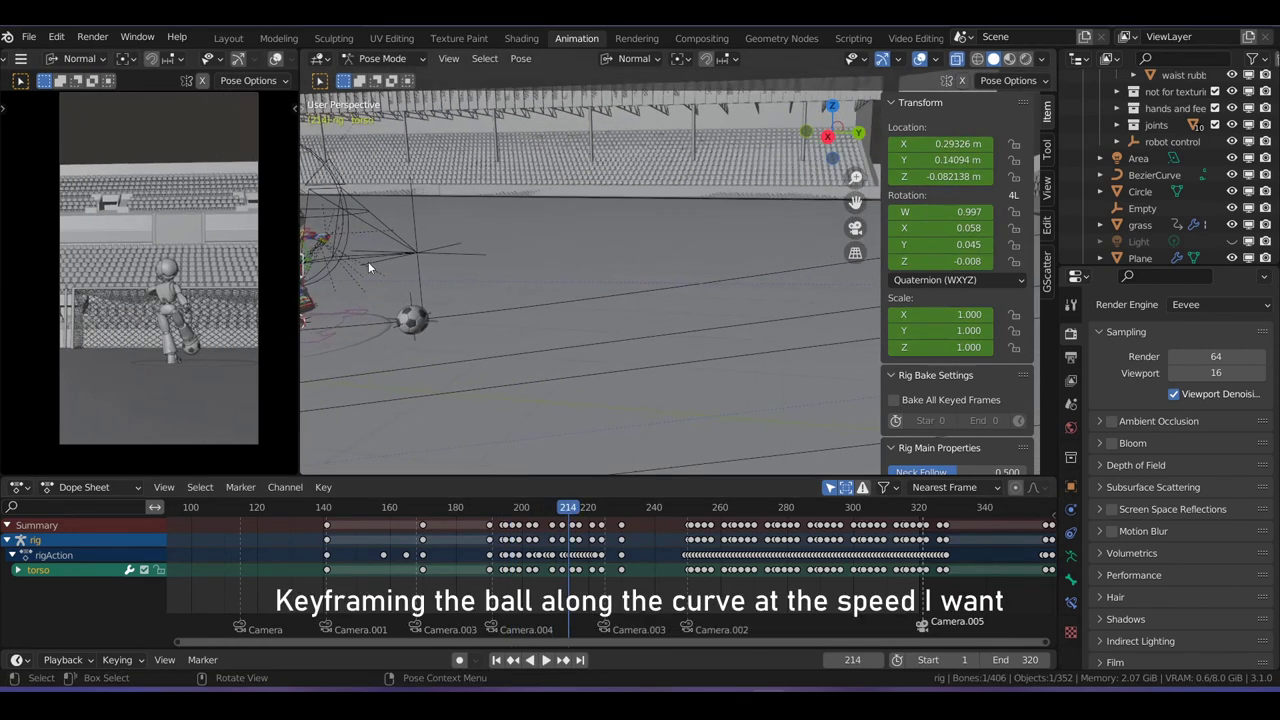
middle_drag(603, 427, 689, 345)
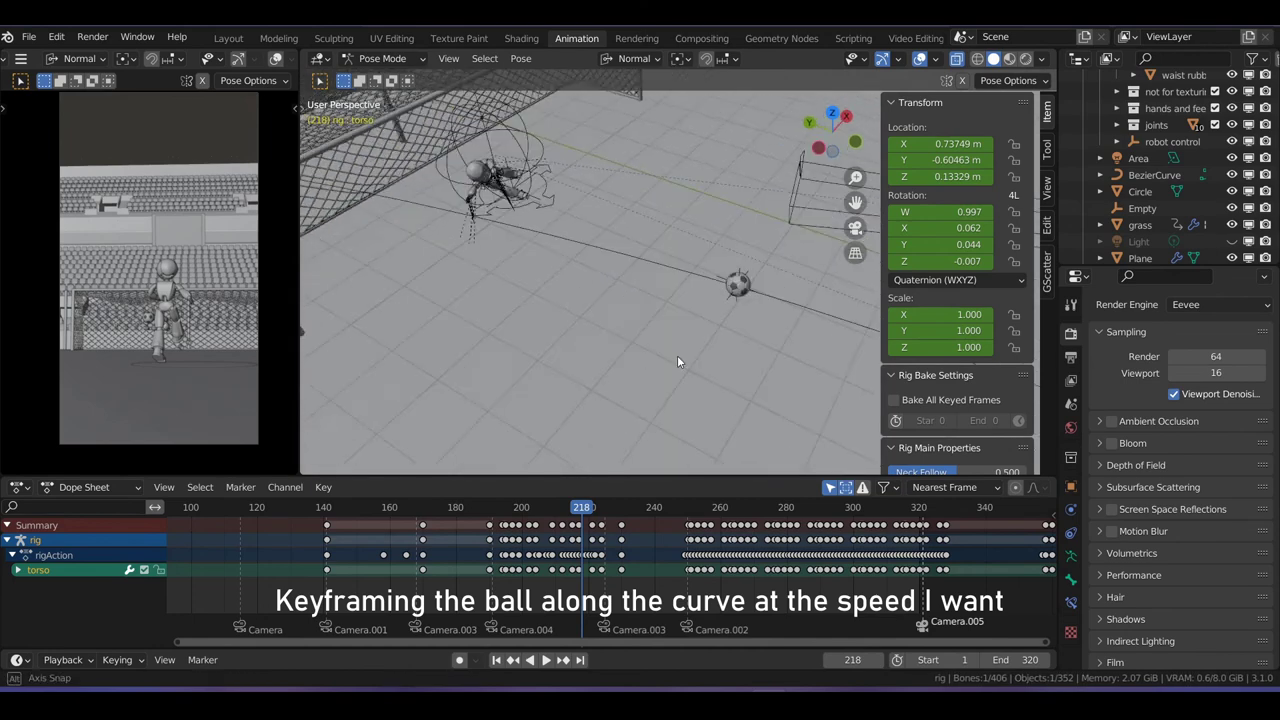
key(space)
middle_drag(660, 460, 747, 418)
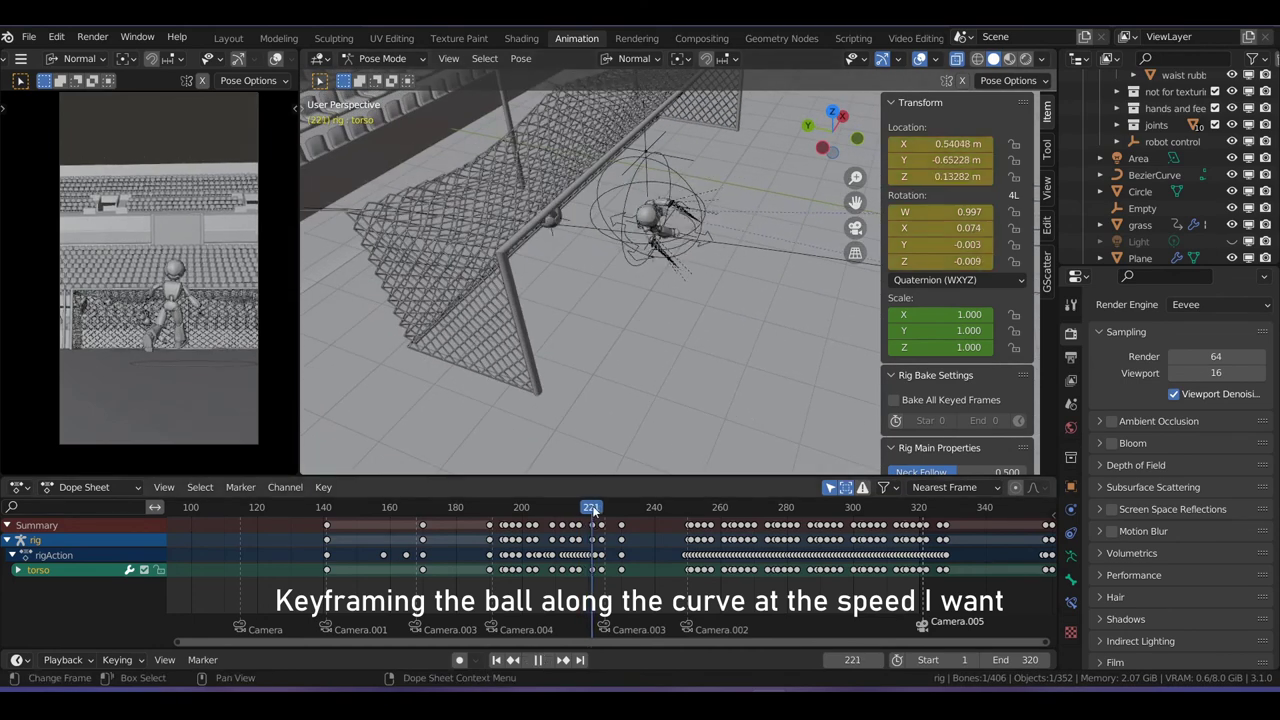
drag(598, 510, 697, 510)
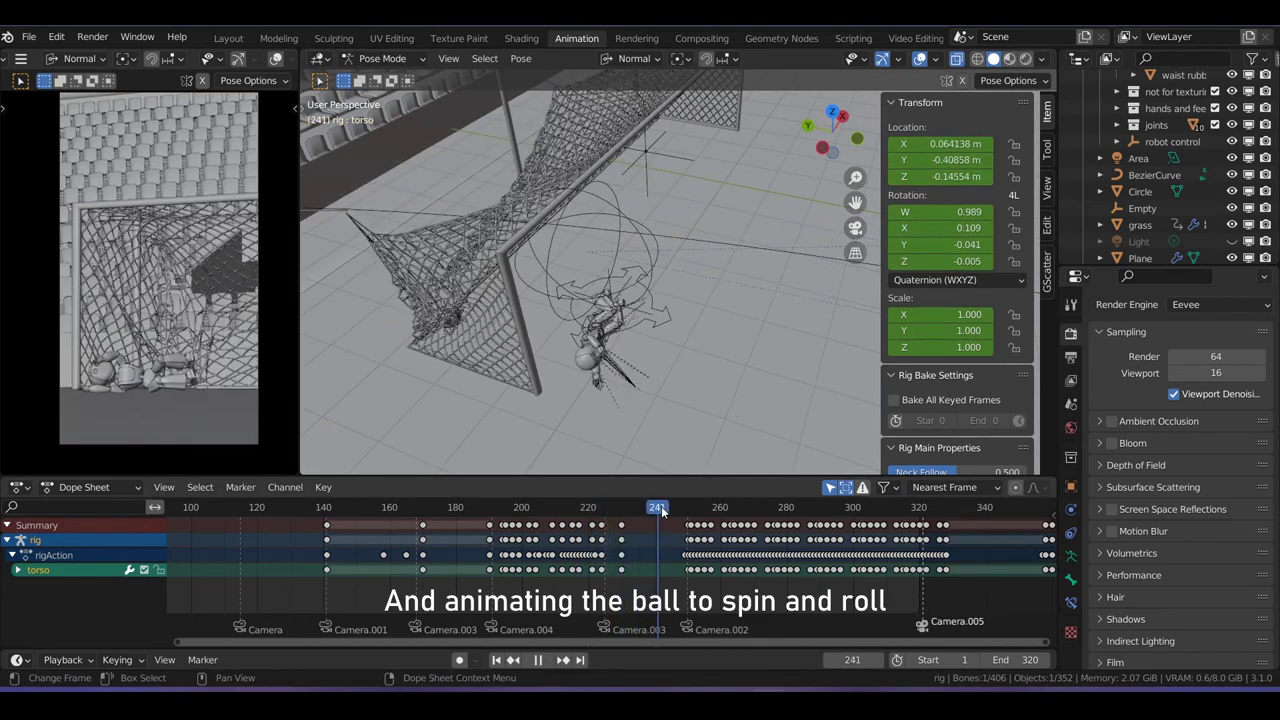